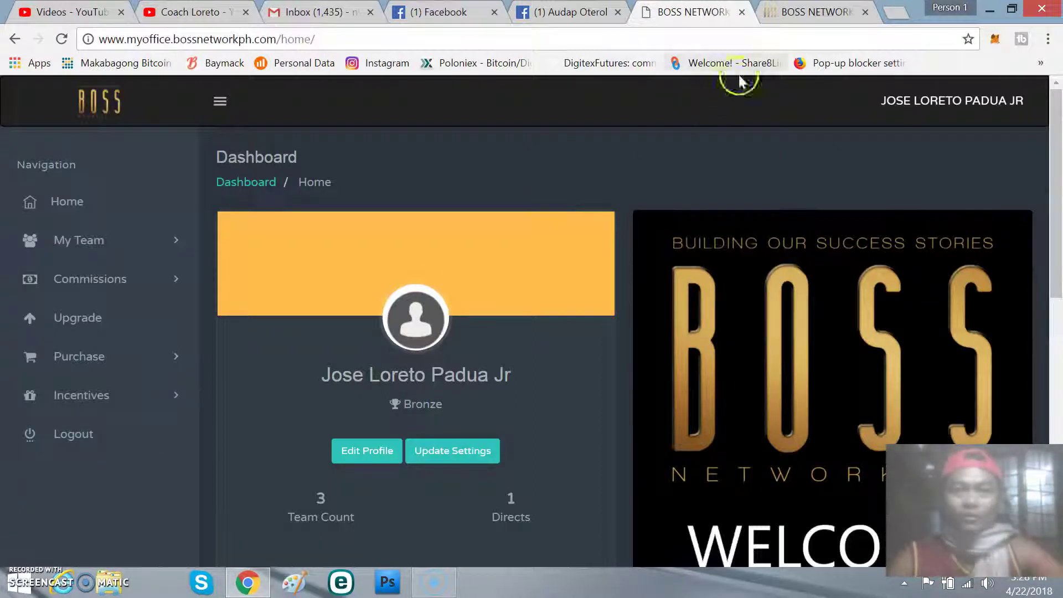
Step: Switch to the second BOSS NETWORK browser tab showing the Sign In page
left_click(814, 12)
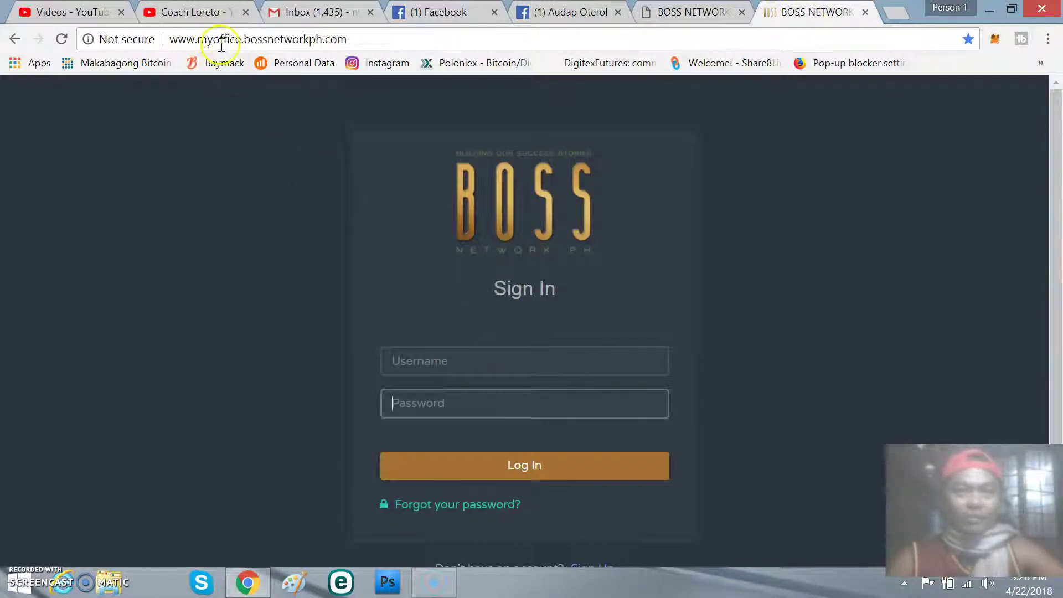
Step: On the Sign In page, select the web address and click into the Username and Password fields
left_click_drag(348, 39, 147, 39)
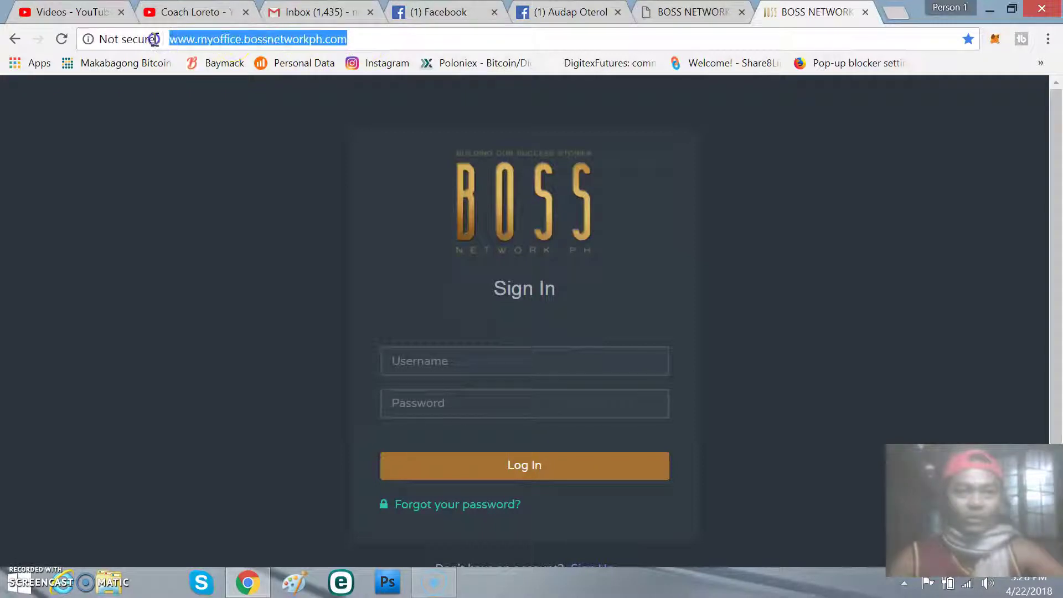
left_click(386, 38)
left_click(461, 399)
left_click(463, 364)
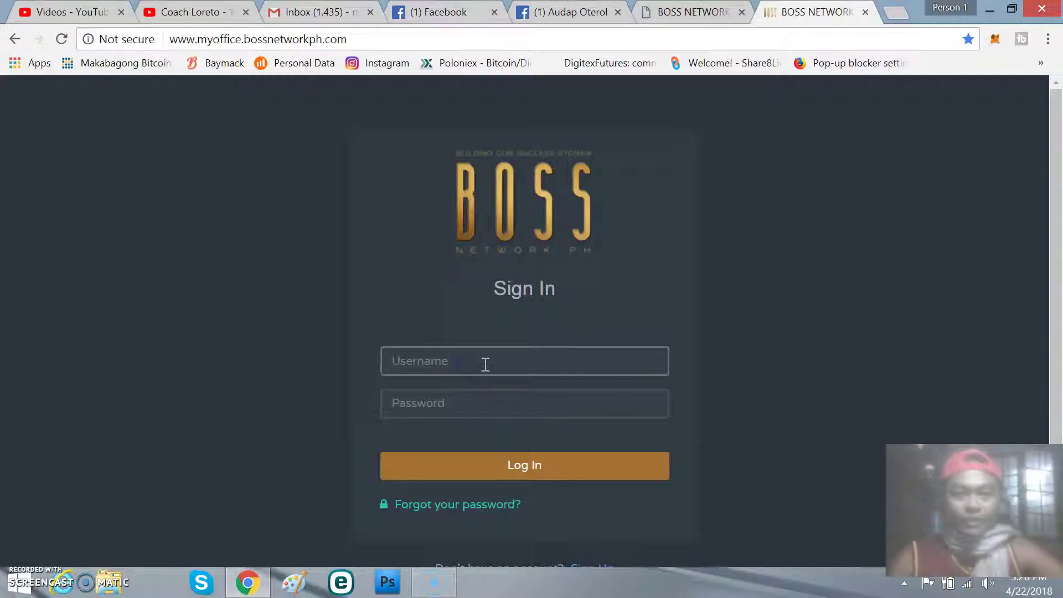
left_click(466, 411)
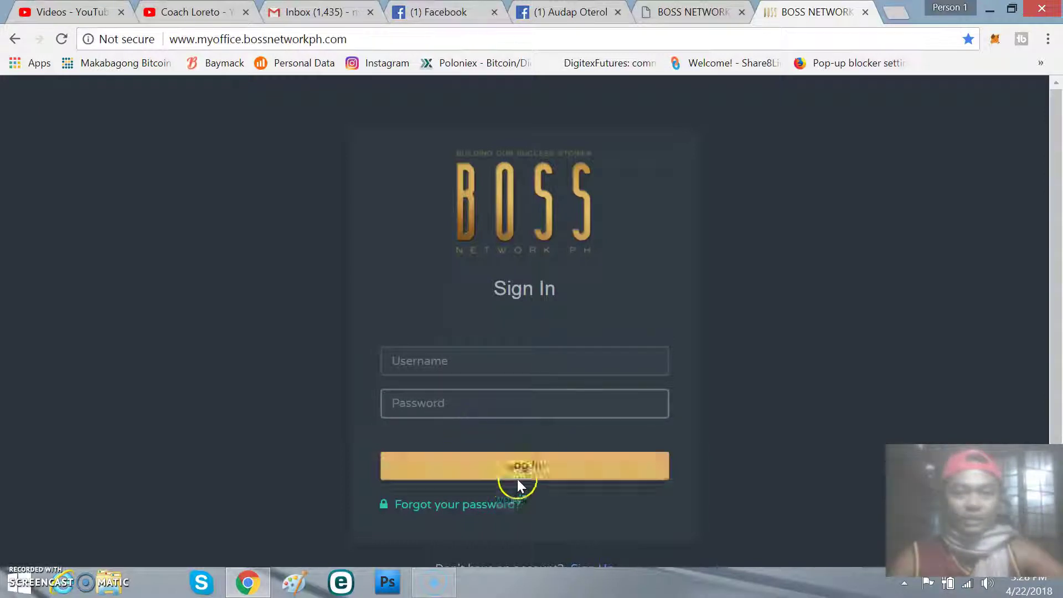
Step: Close the extra Sign In tab so only the member dashboard tab remains
left_click(703, 19)
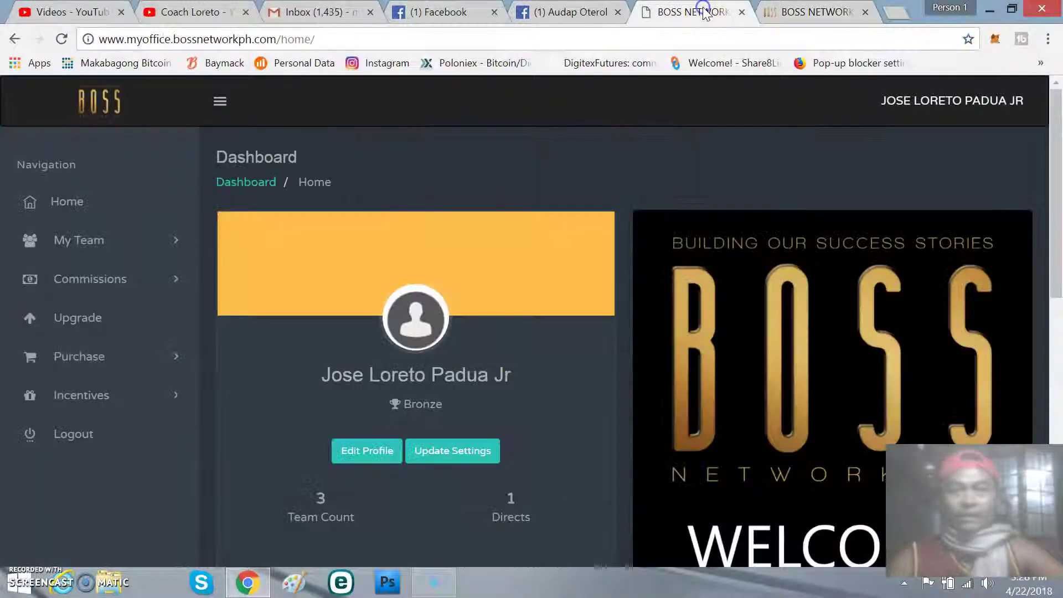
left_click(862, 7)
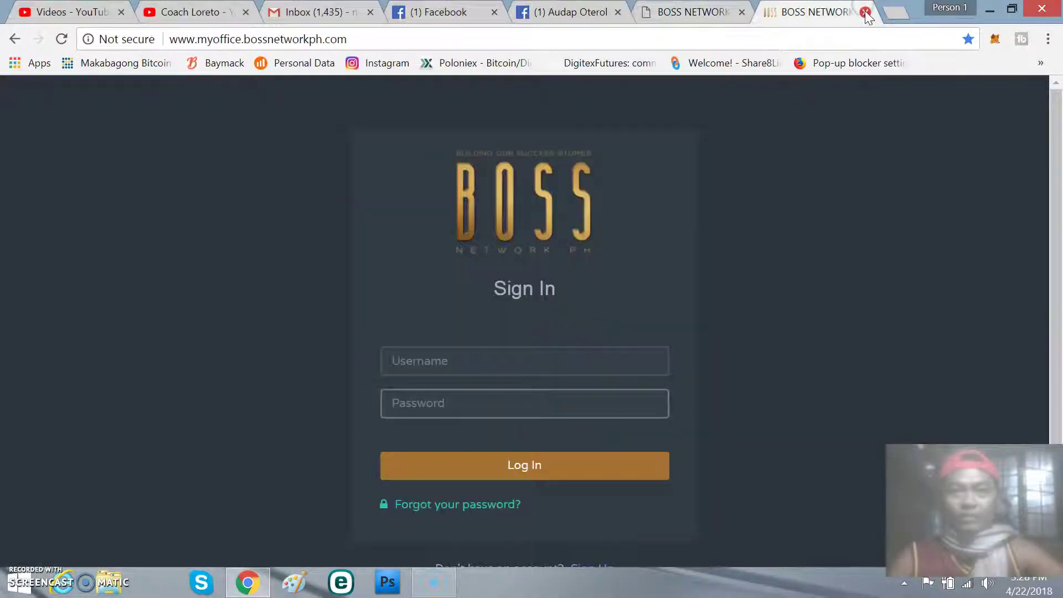
left_click(866, 11)
Step: Review the Php 275.95 rewards and Php 0.00 encashments, then open the account dropdown
scroll(528, 218, "down", 10)
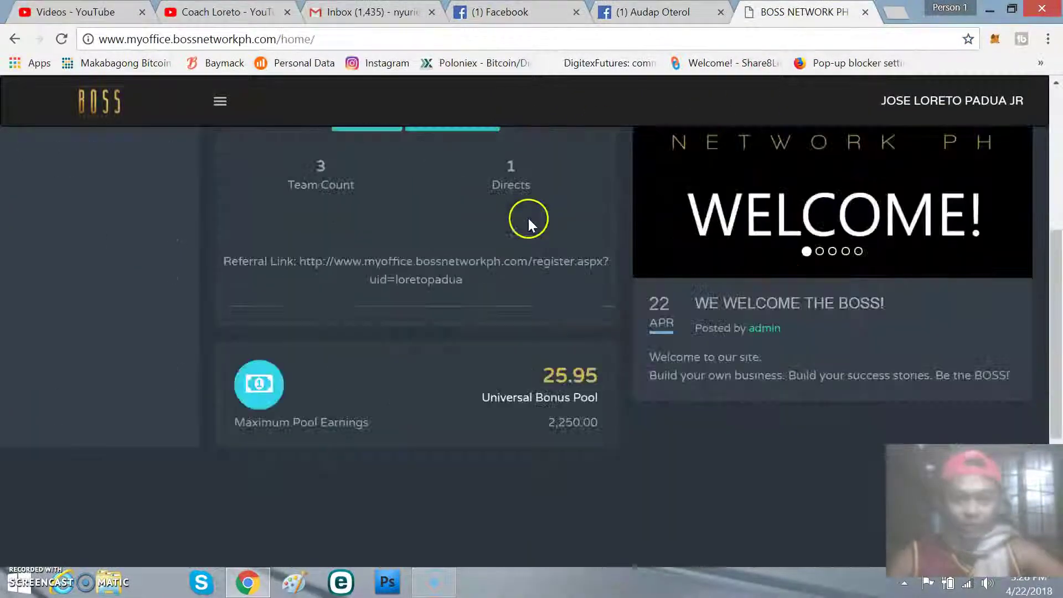
scroll(528, 218, "up", 10)
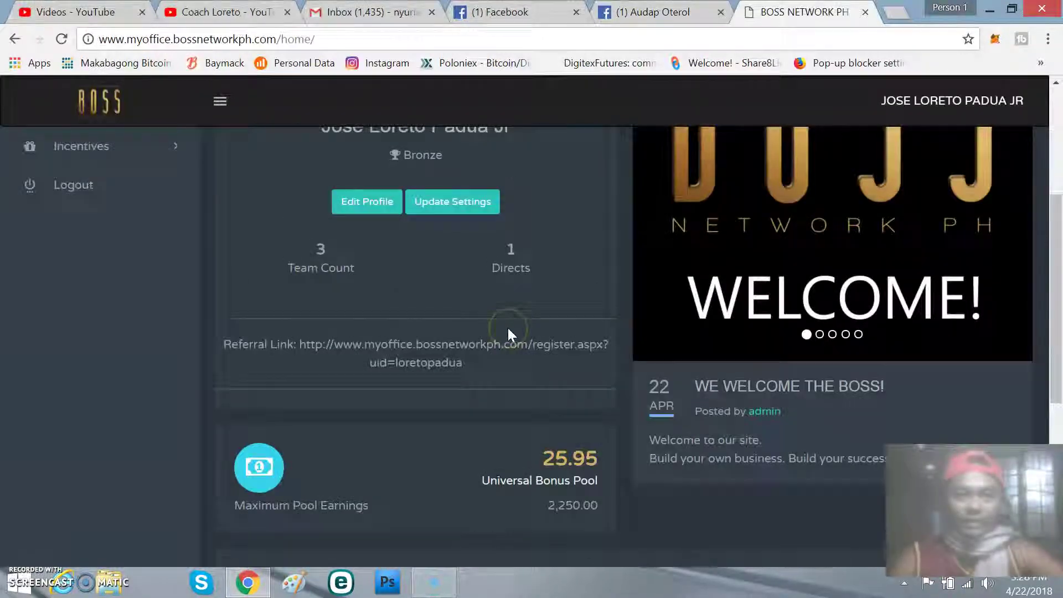
scroll(508, 331, "up", 2)
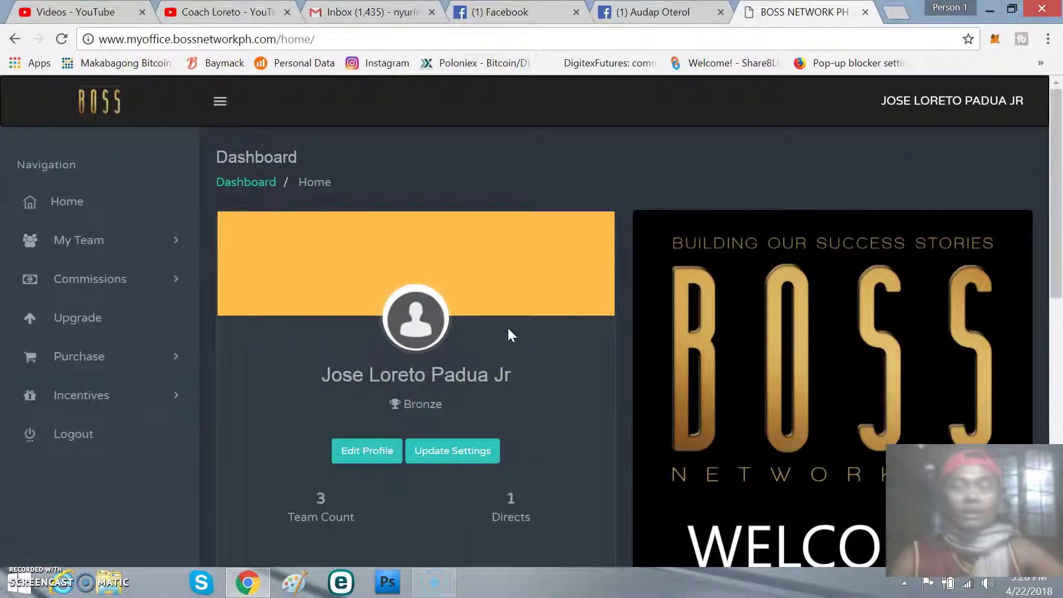
scroll(509, 318, "down", 8)
scroll(510, 321, "down", 5)
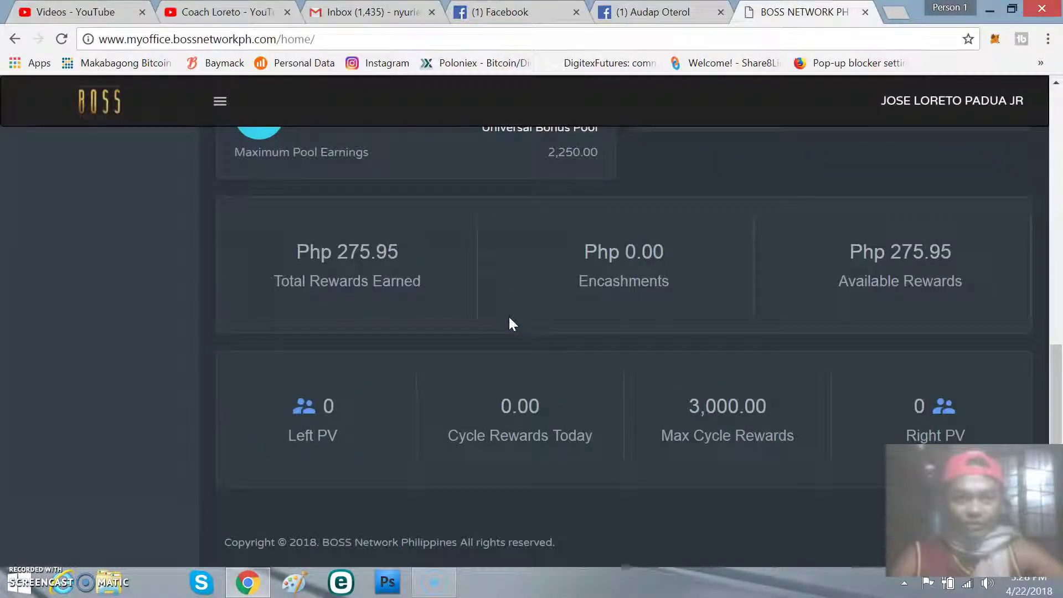
scroll(508, 314, "up", 12)
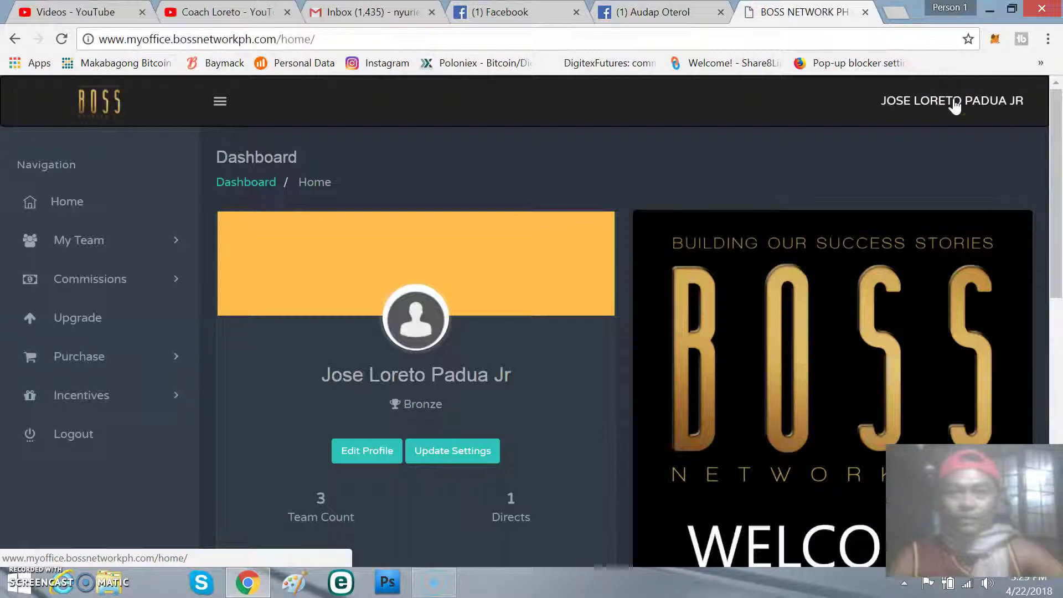
left_click(955, 105)
Step: Go to Profile, choose Edit Profile, and look over the form's unset province, city and address
left_click(962, 145)
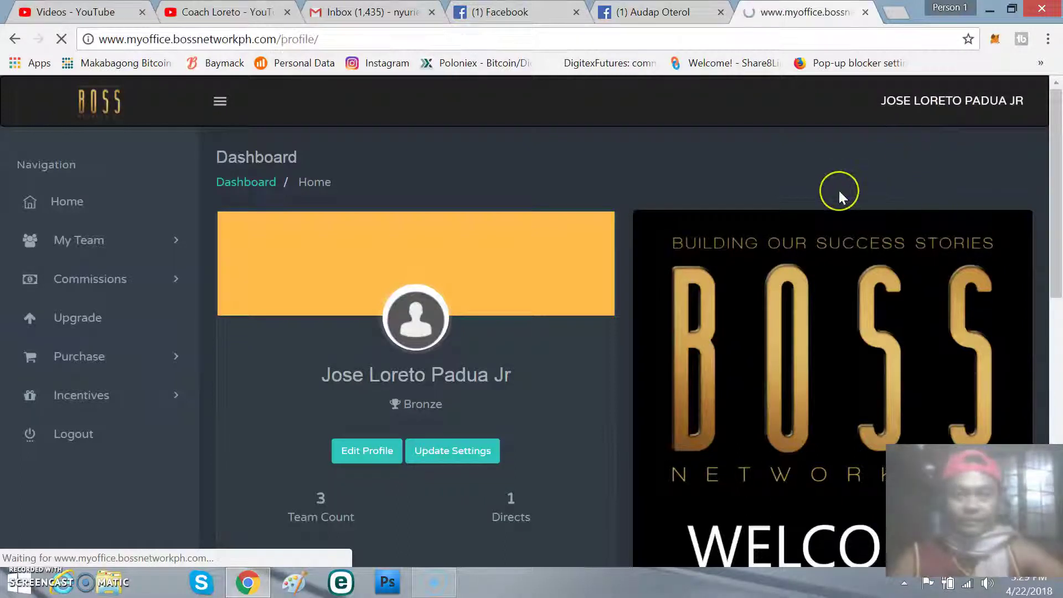
scroll(387, 341, "down", 1)
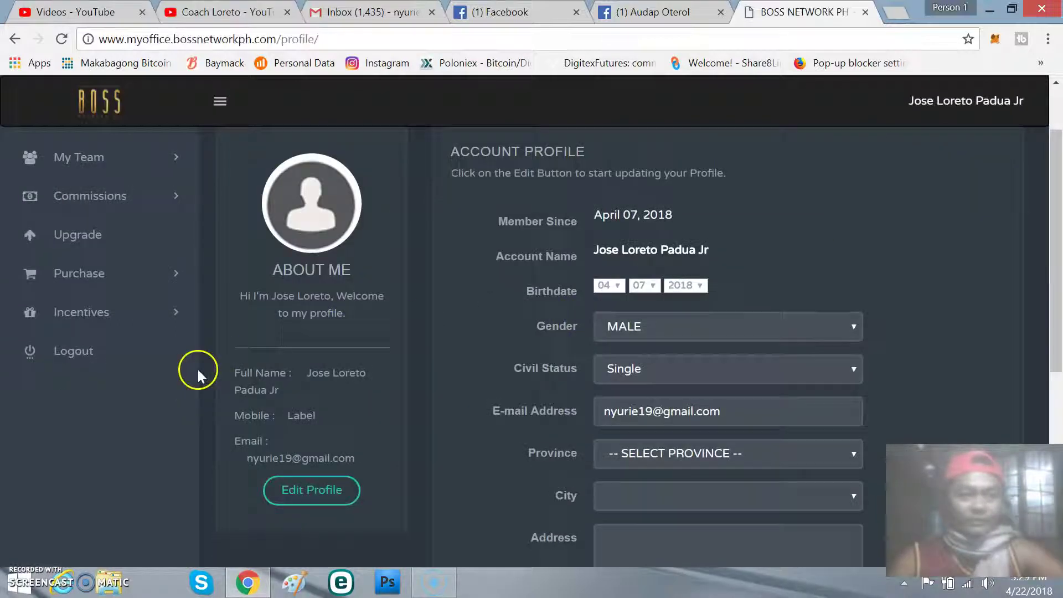
left_click(311, 493)
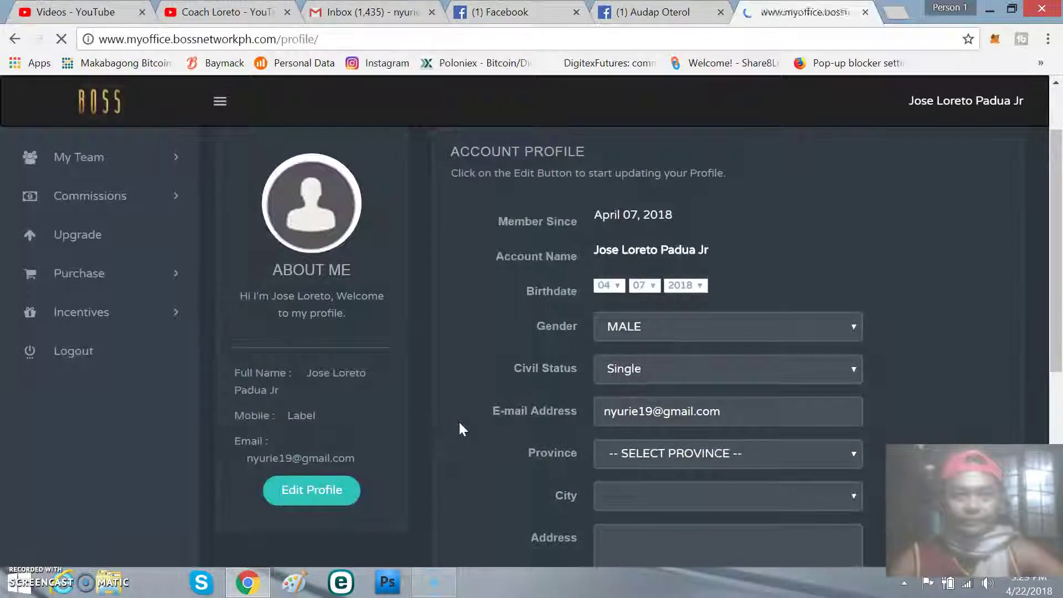
scroll(587, 371, "down", 3)
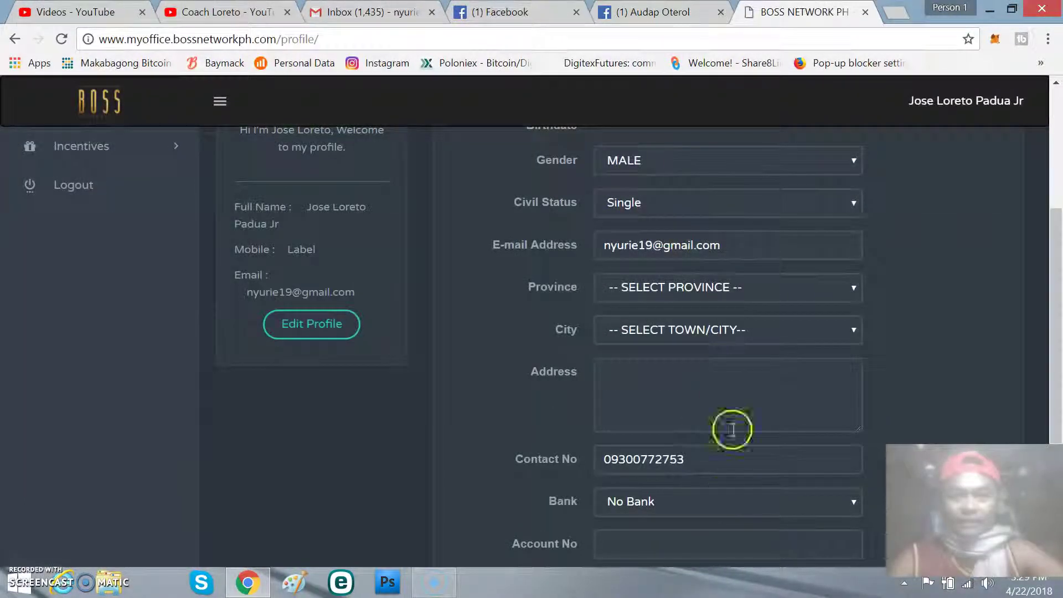
scroll(733, 429, "down", 4)
scroll(733, 354, "up", 3)
scroll(720, 420, "up", 1)
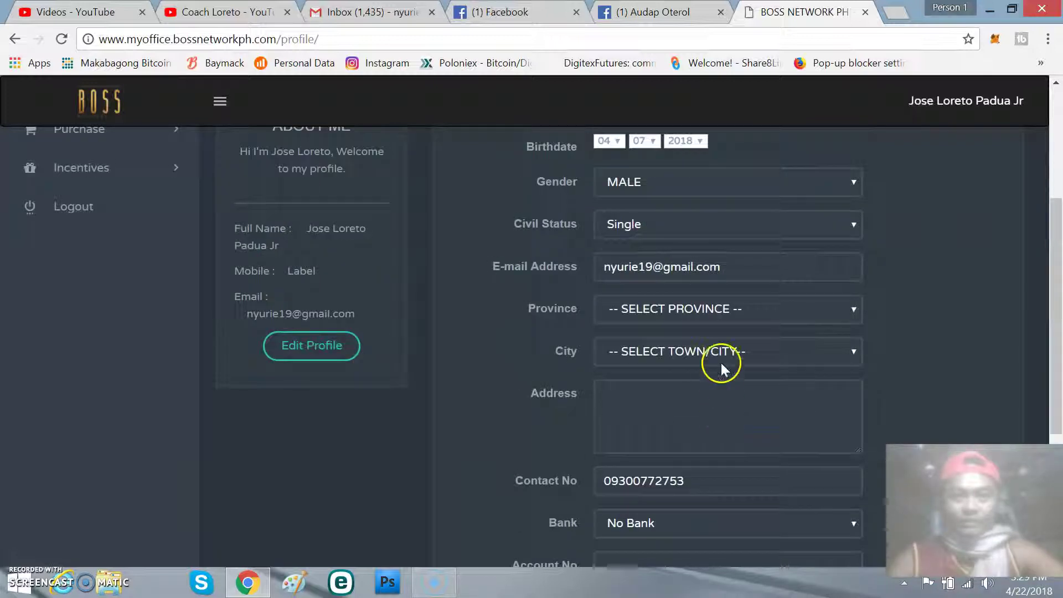
scroll(721, 363, "up", 2)
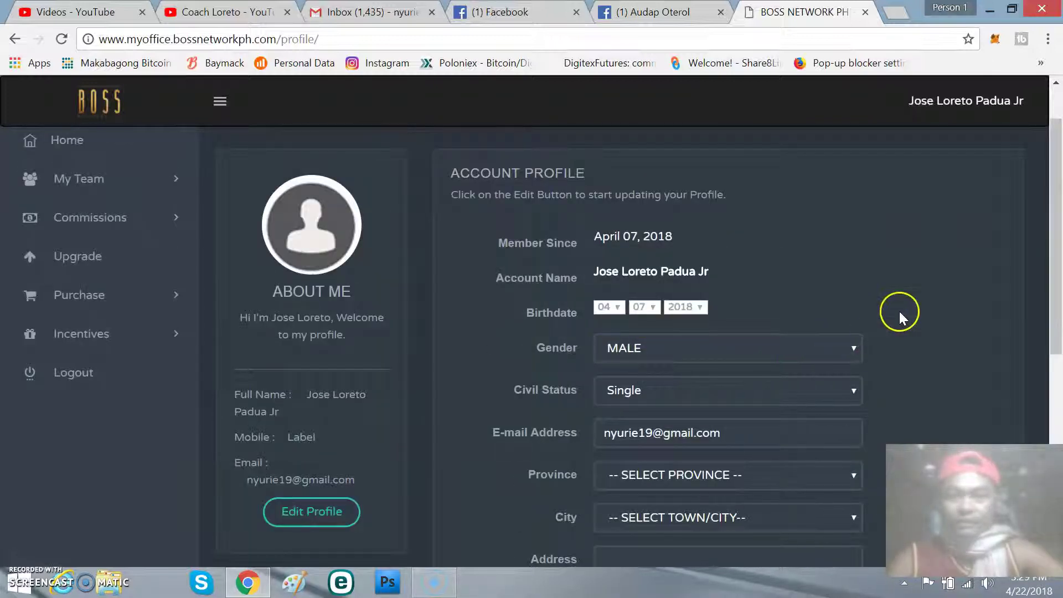
scroll(899, 311, "down", 1)
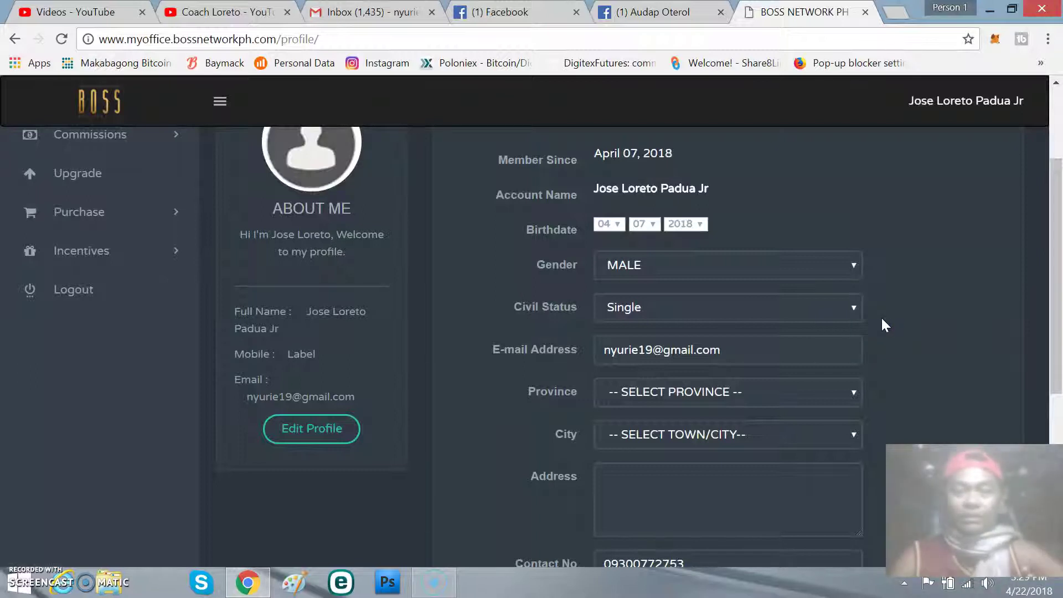
left_click(870, 325)
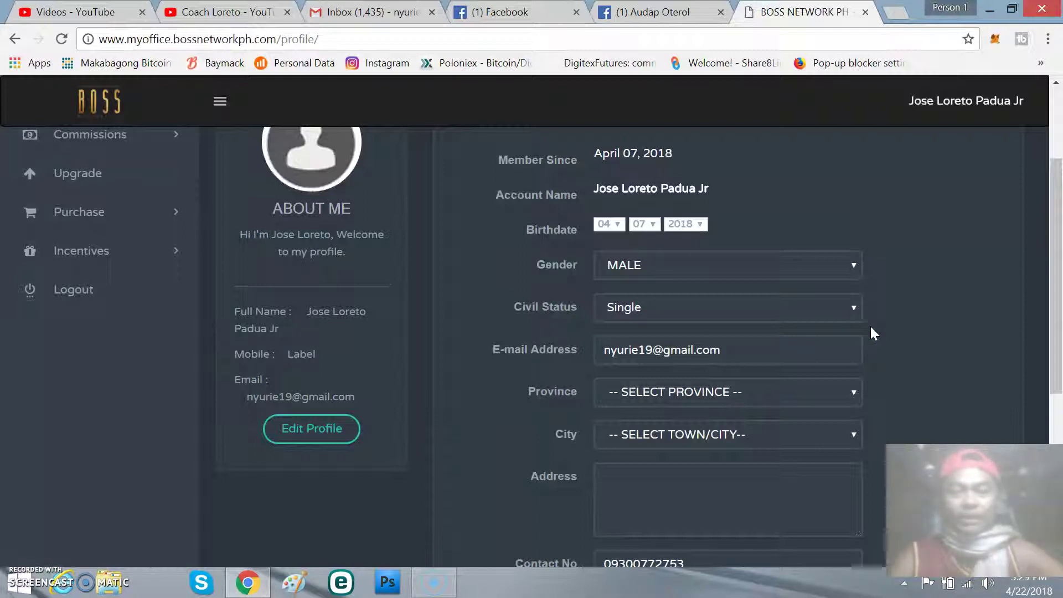
left_click(878, 296)
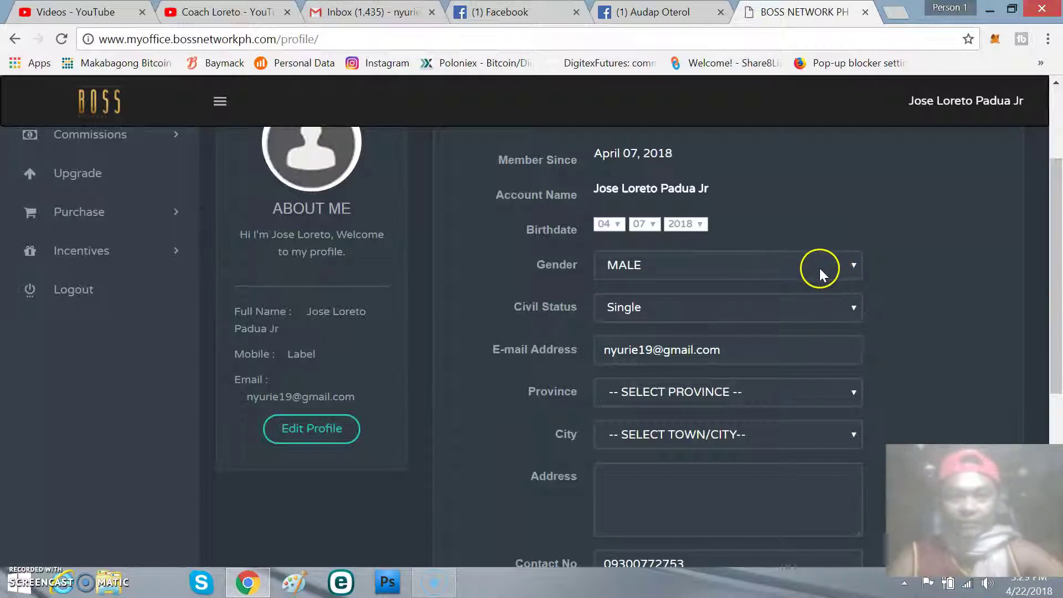
Step: Set the profile's Civil Status to Married
left_click(847, 308)
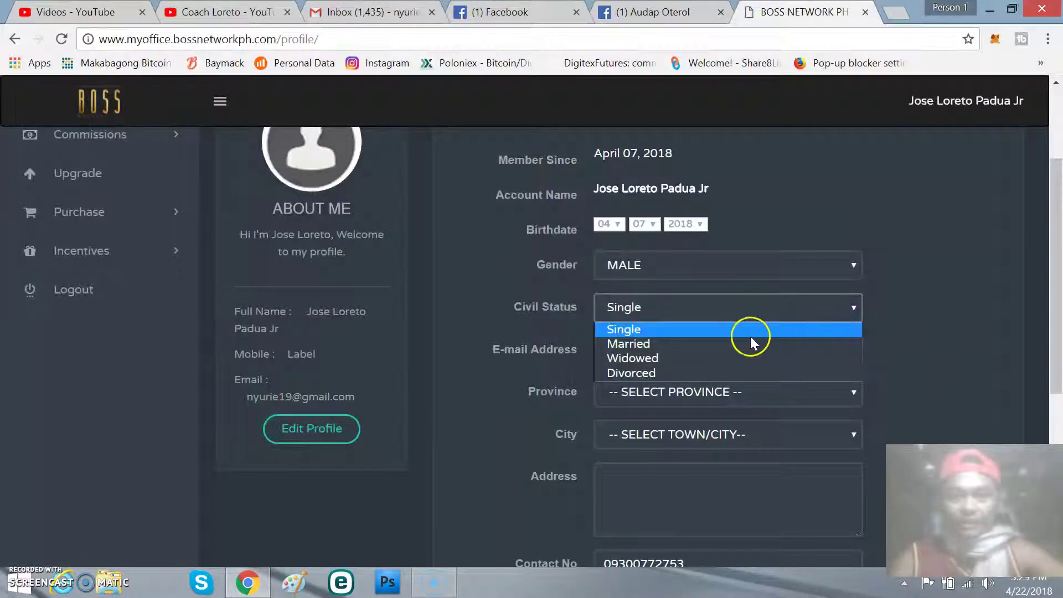
left_click(736, 343)
scroll(865, 338, "down", 1)
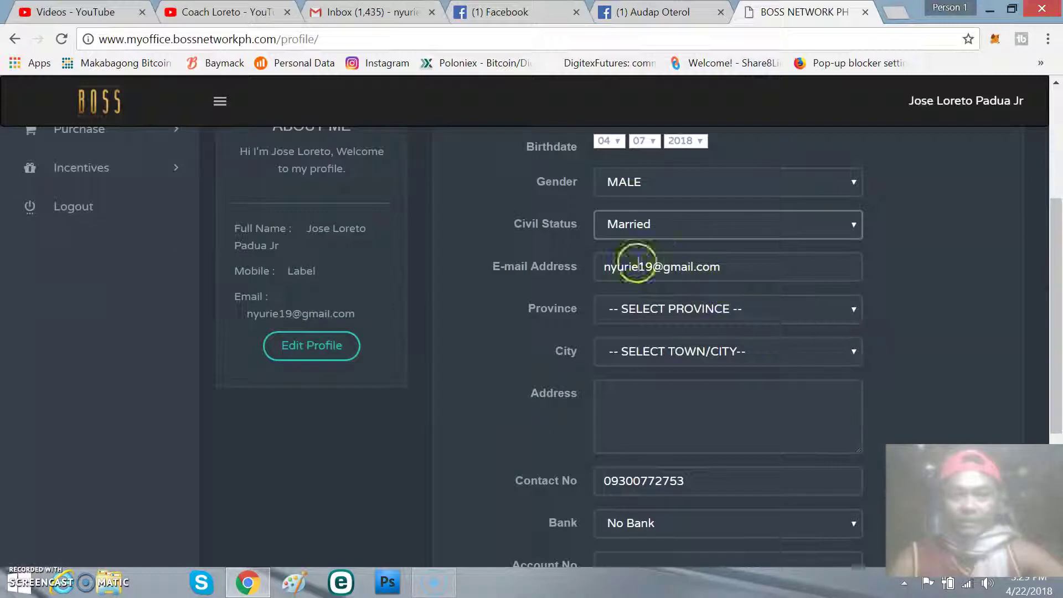
Step: Choose Albay as the province and Guinobatan as the city
left_click(834, 317)
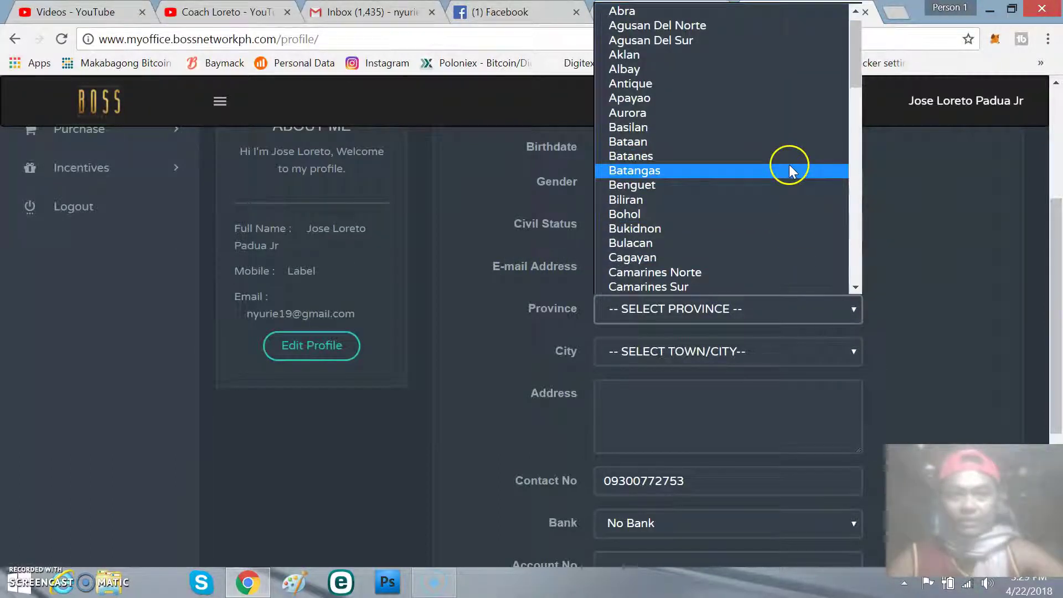
left_click(782, 71)
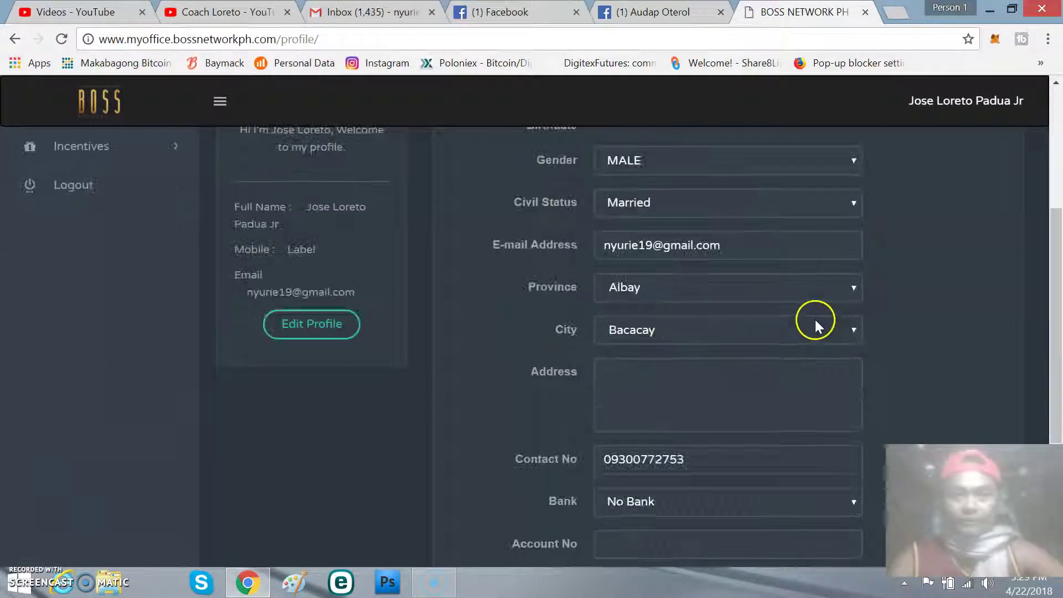
left_click(825, 332)
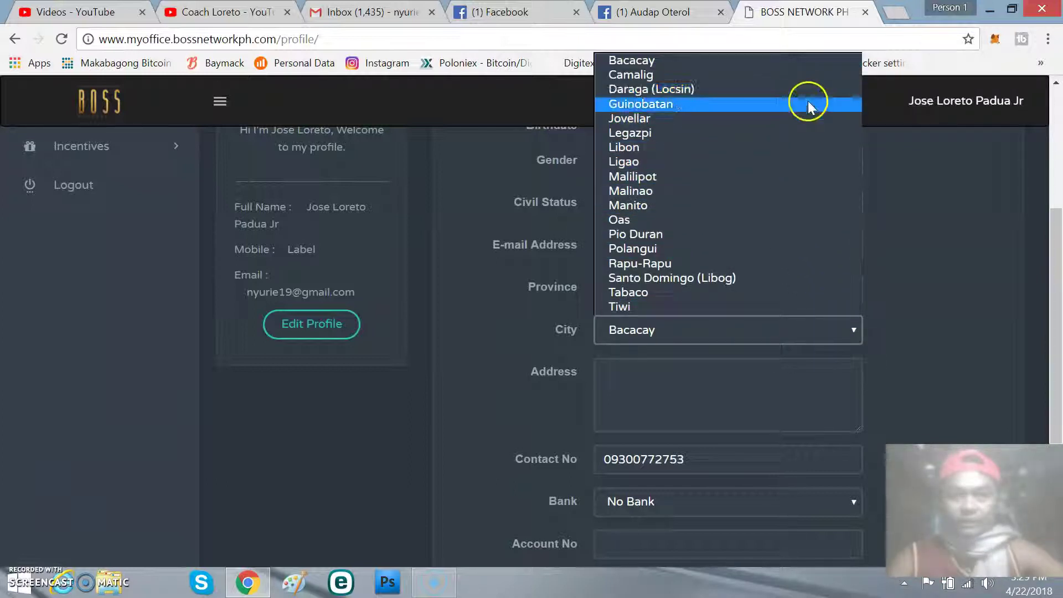
left_click(808, 103)
scroll(813, 245, "down", 3)
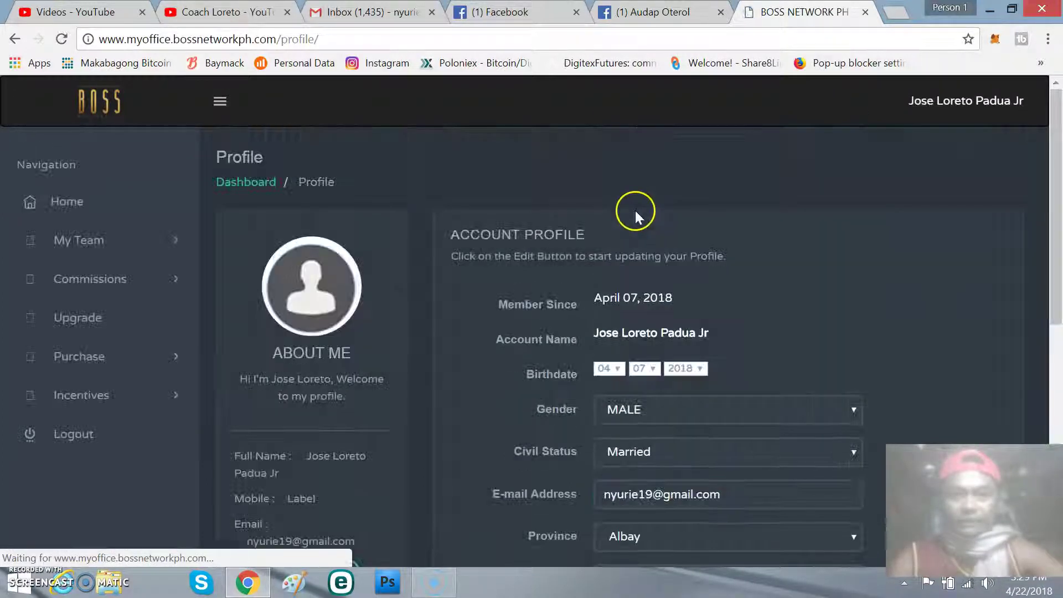
scroll(675, 255, "down", 5)
Step: Fill in the member's street address in the Address field
left_click(611, 374)
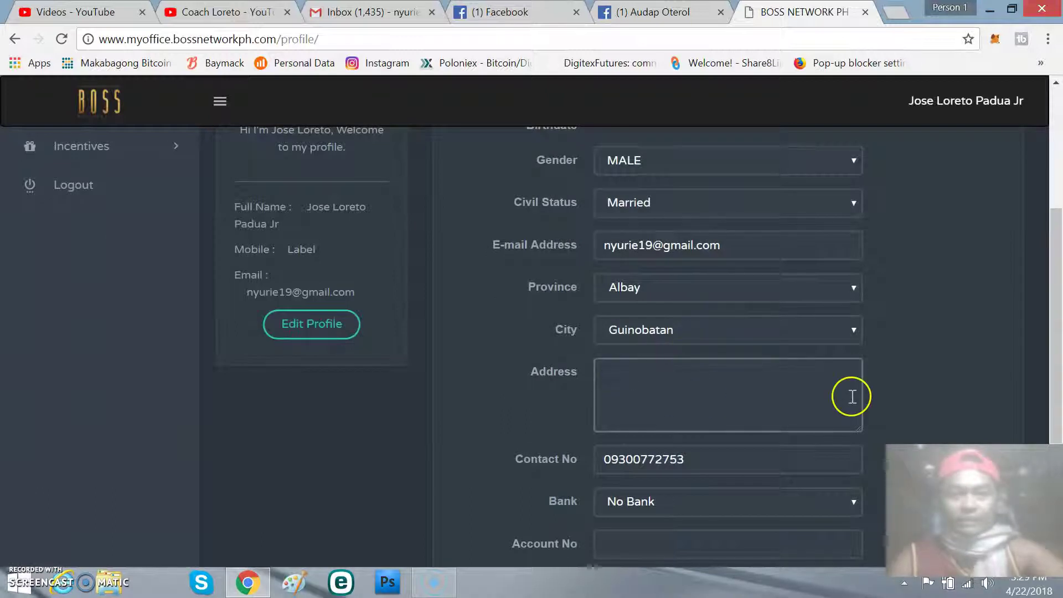
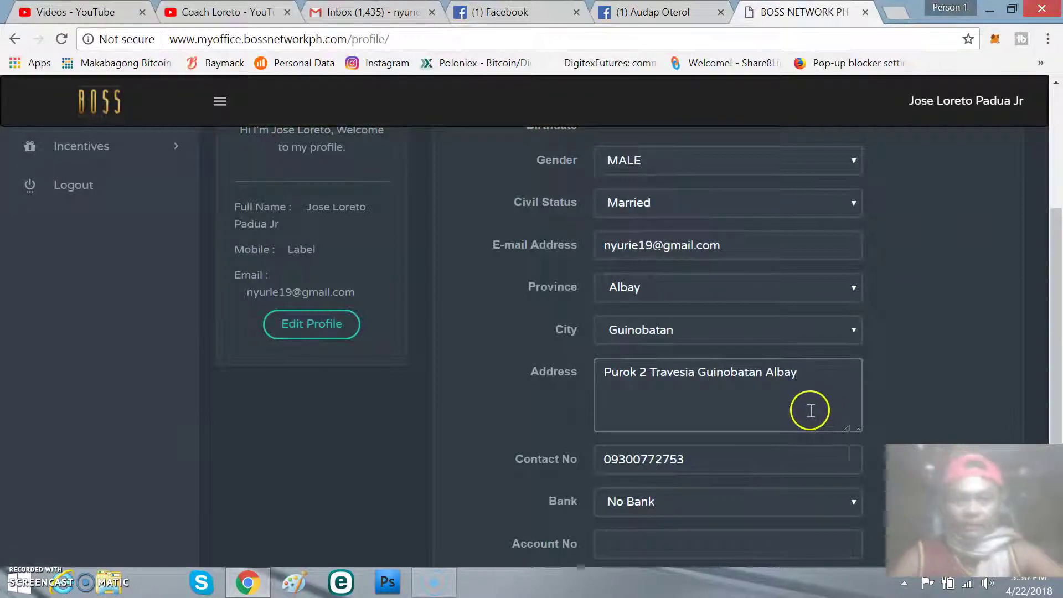
scroll(747, 408, "down", 3)
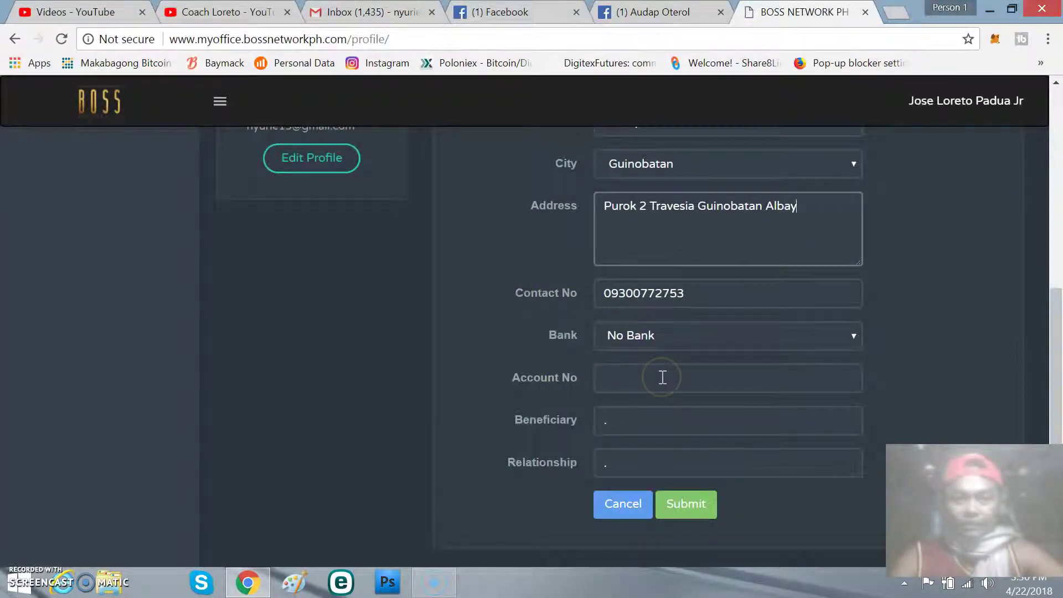
scroll(663, 371, "down", 1)
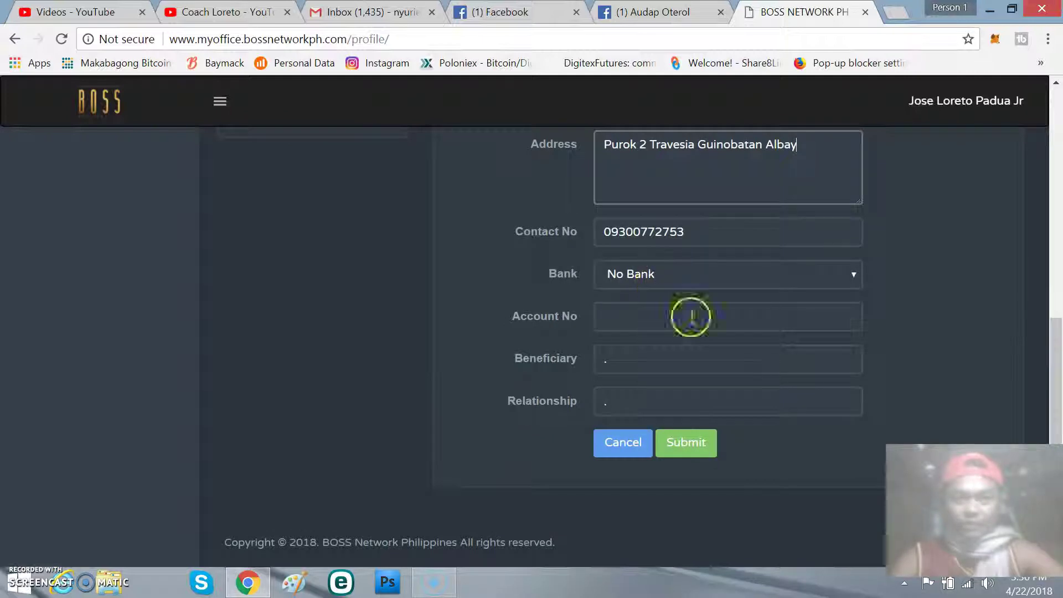
left_click(639, 360)
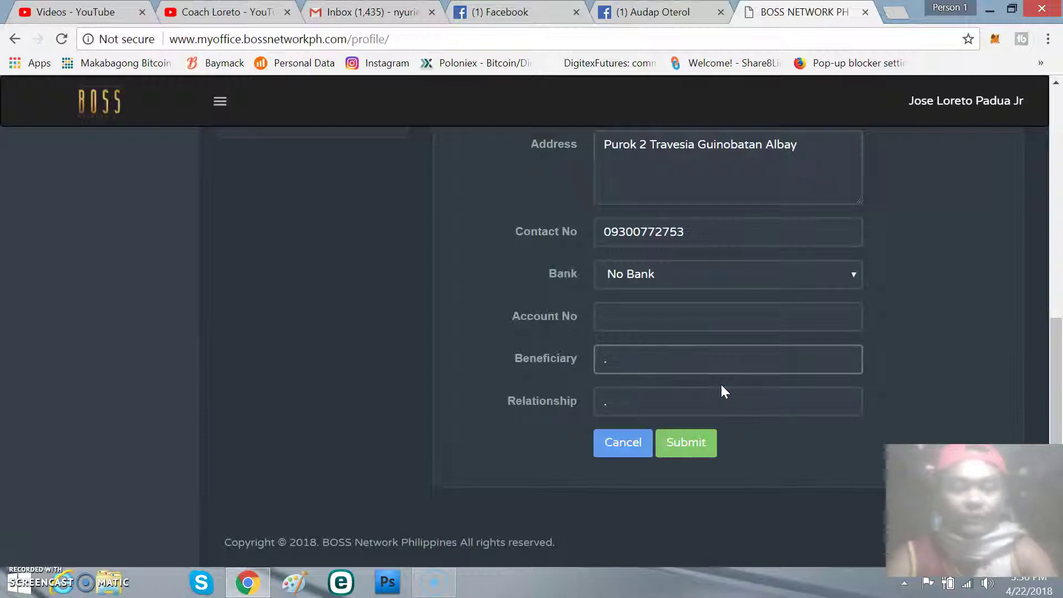
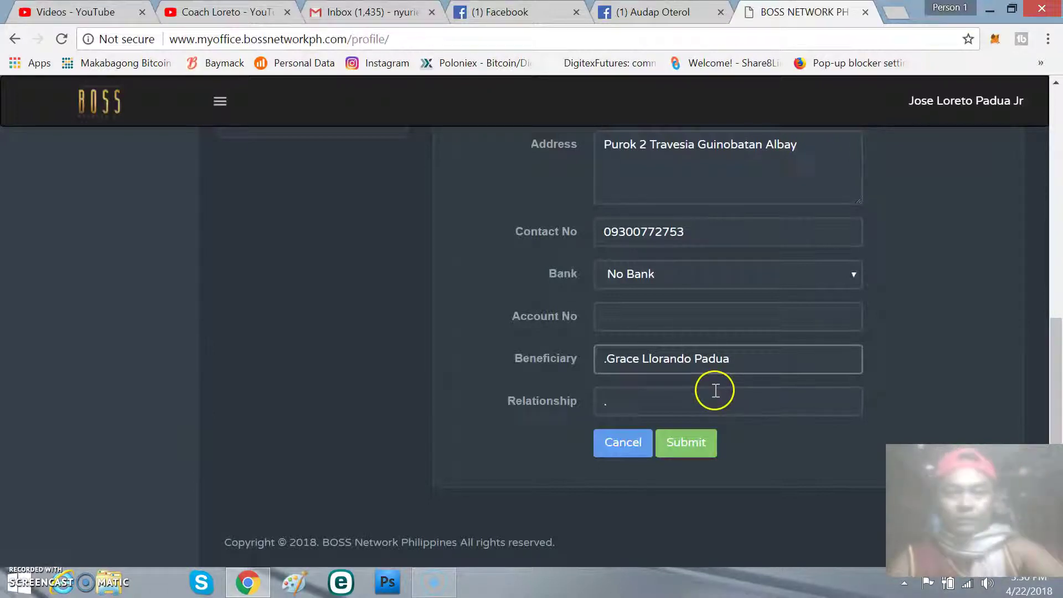
Step: Enter the beneficiary's full name in the Beneficiary field
left_click(690, 408)
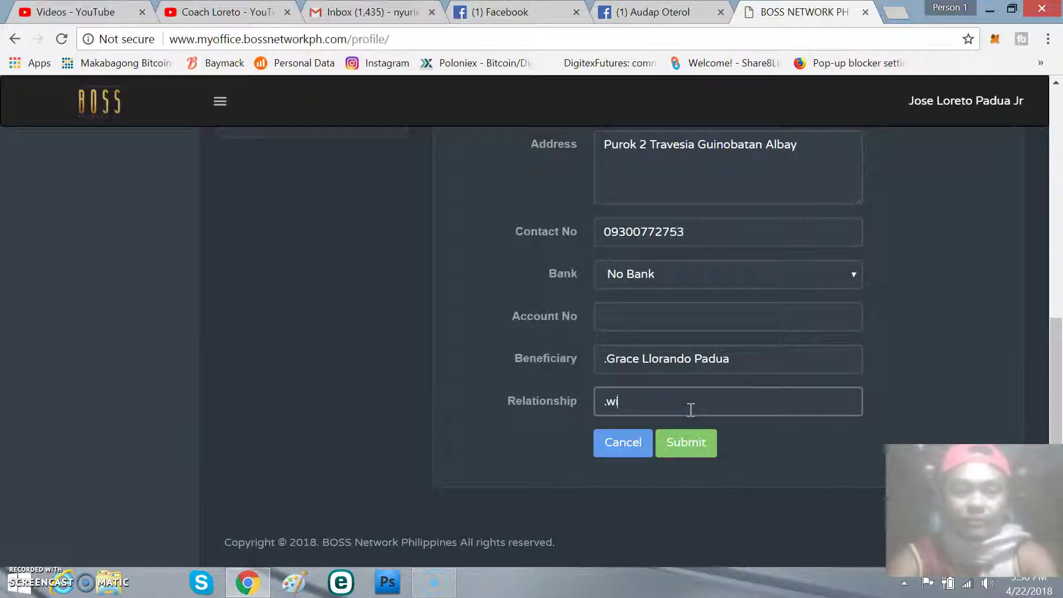
Step: Delete the stray leading dot from the beneficiary name
scroll(703, 388, "up", 9)
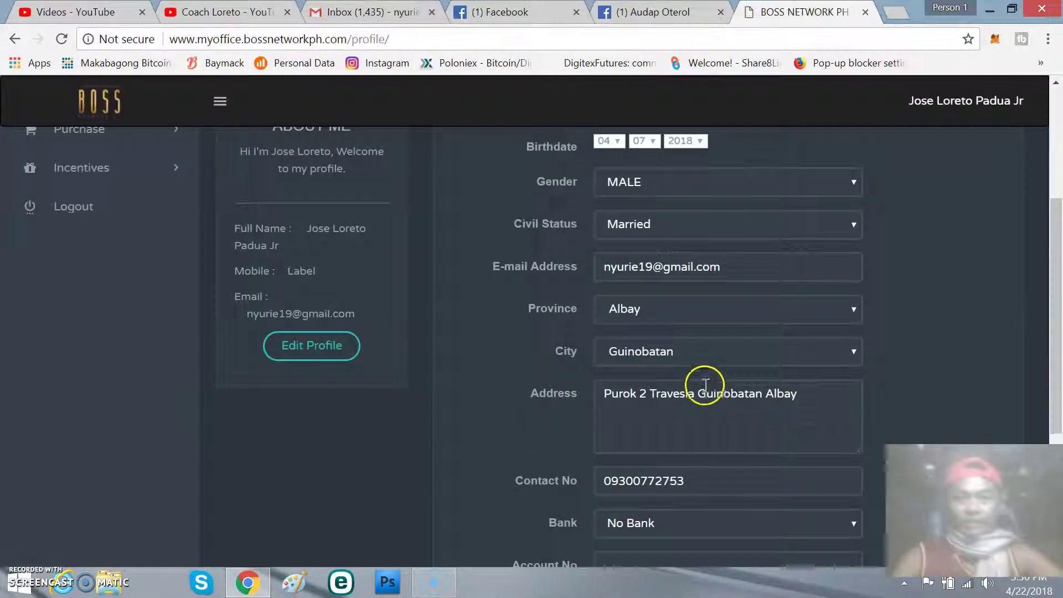
scroll(706, 314, "down", 2)
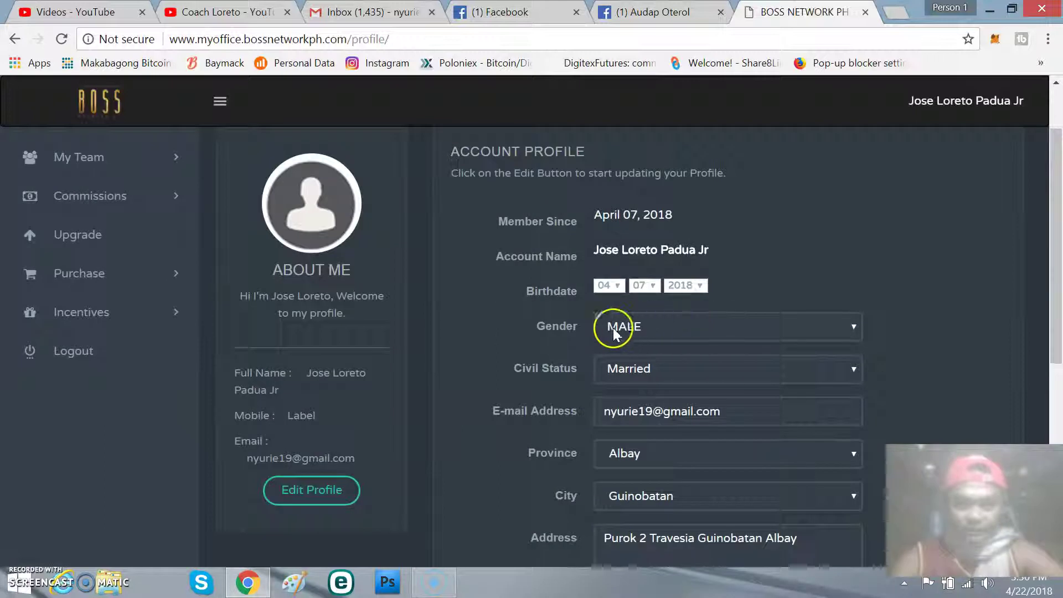
scroll(683, 339, "down", 2)
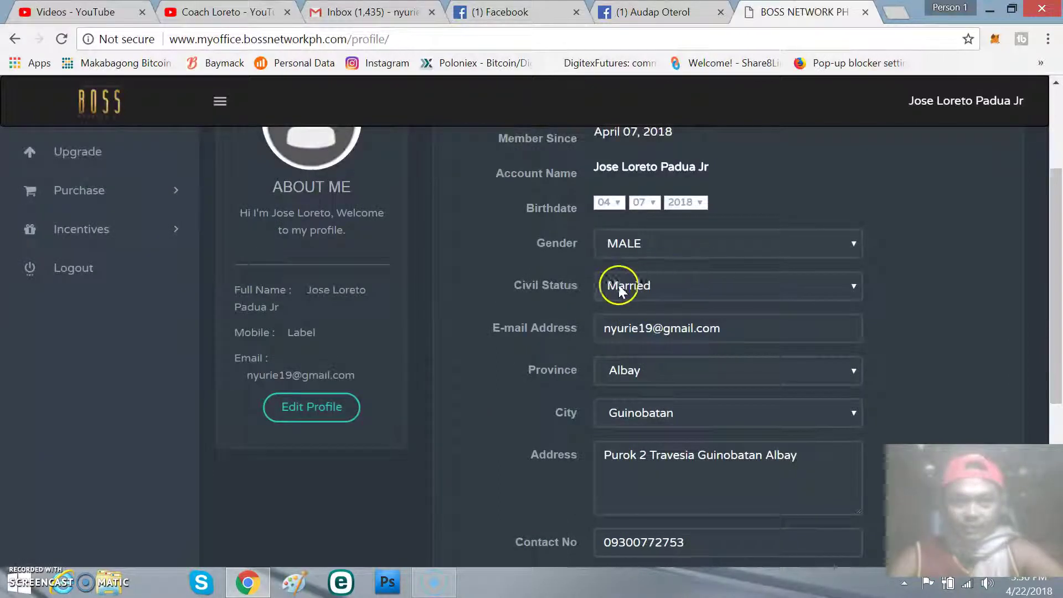
scroll(664, 296, "down", 2)
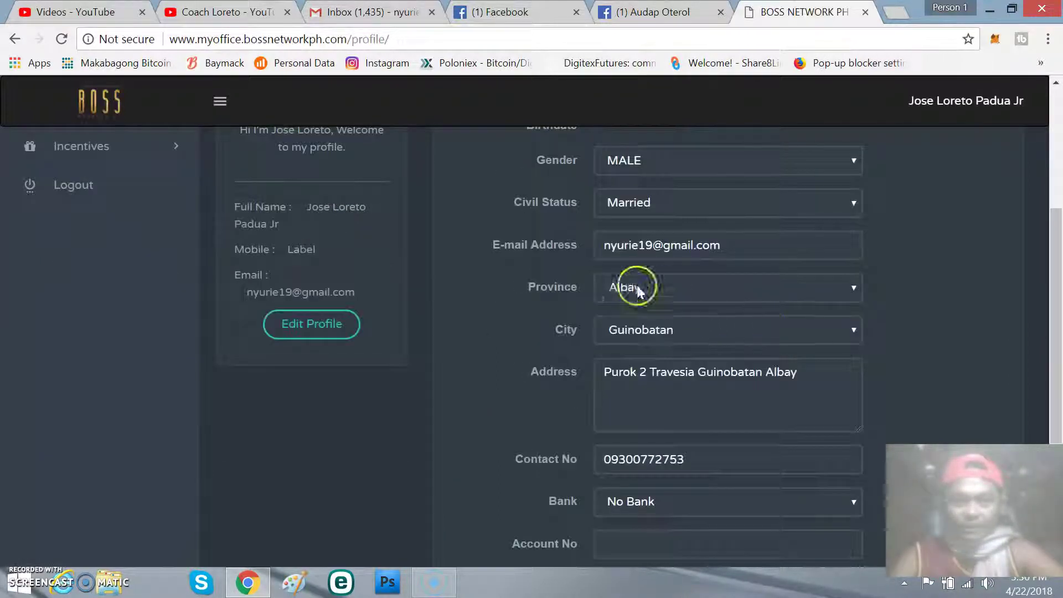
scroll(757, 300, "down", 2)
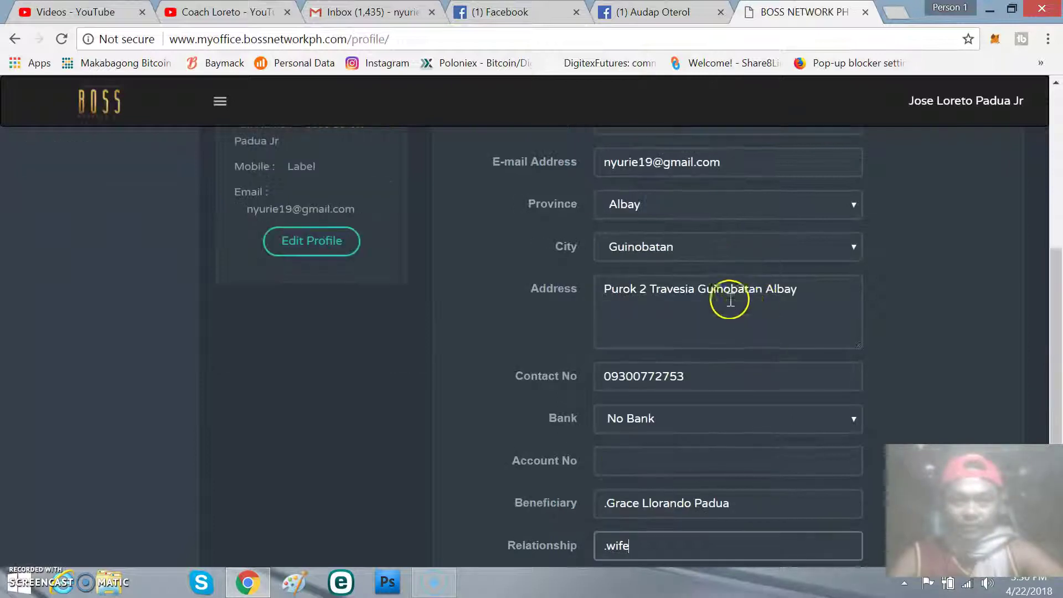
scroll(764, 293, "down", 2)
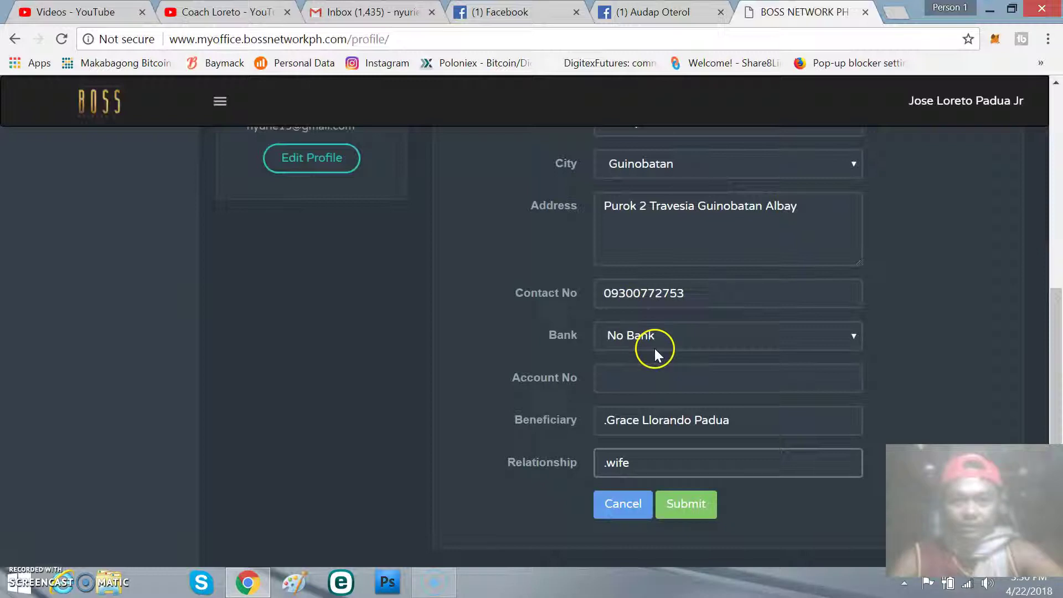
scroll(732, 300, "down", 2)
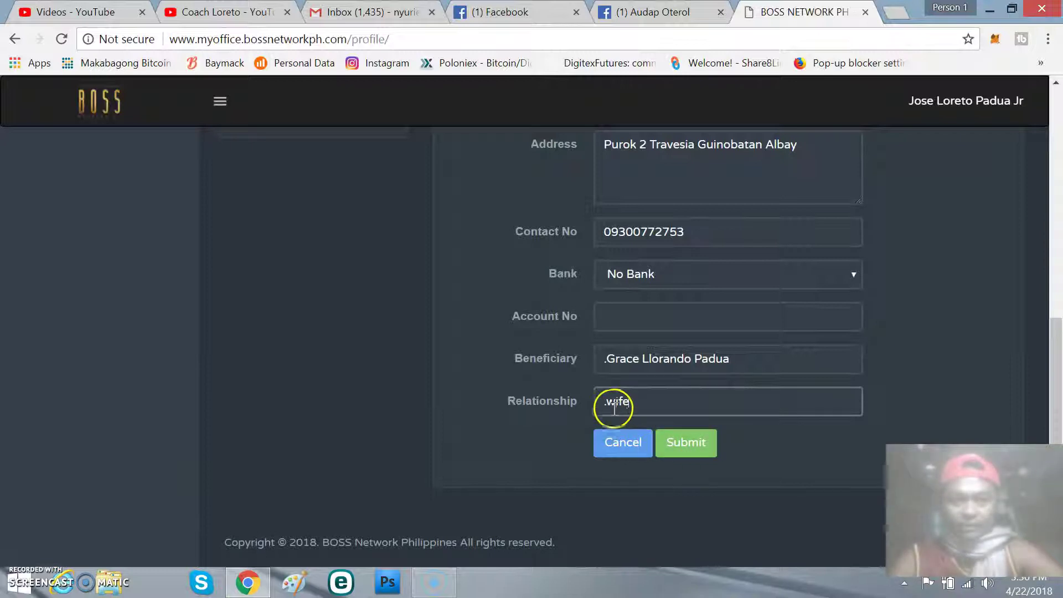
left_click(610, 355)
key("BackSpace")
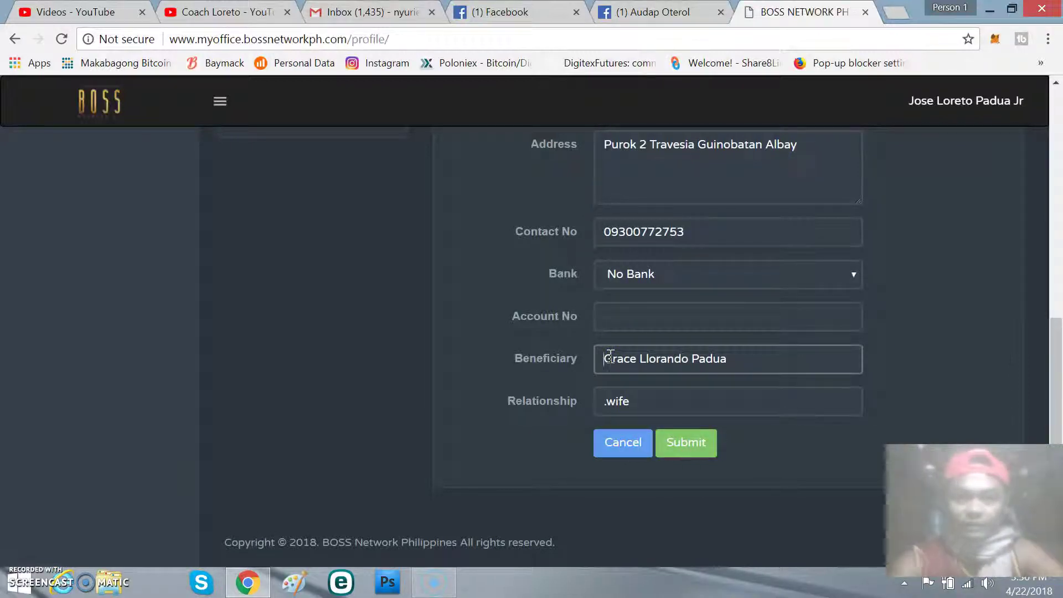
Step: Delete the stray dot before 'wife' in Relationship and submit the profile
left_click(607, 402)
key("BackSpace")
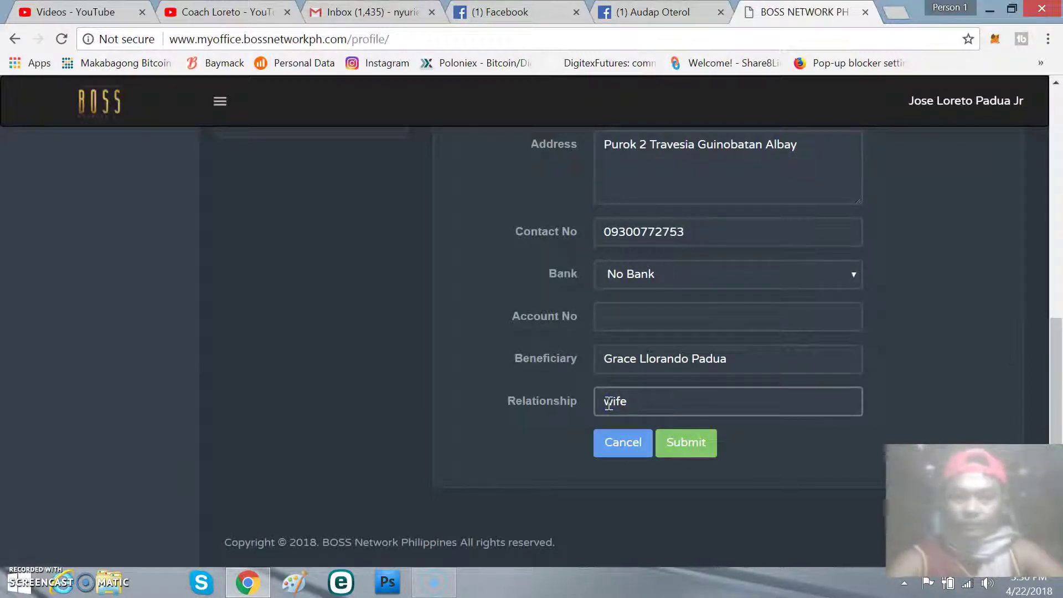
left_click(689, 451)
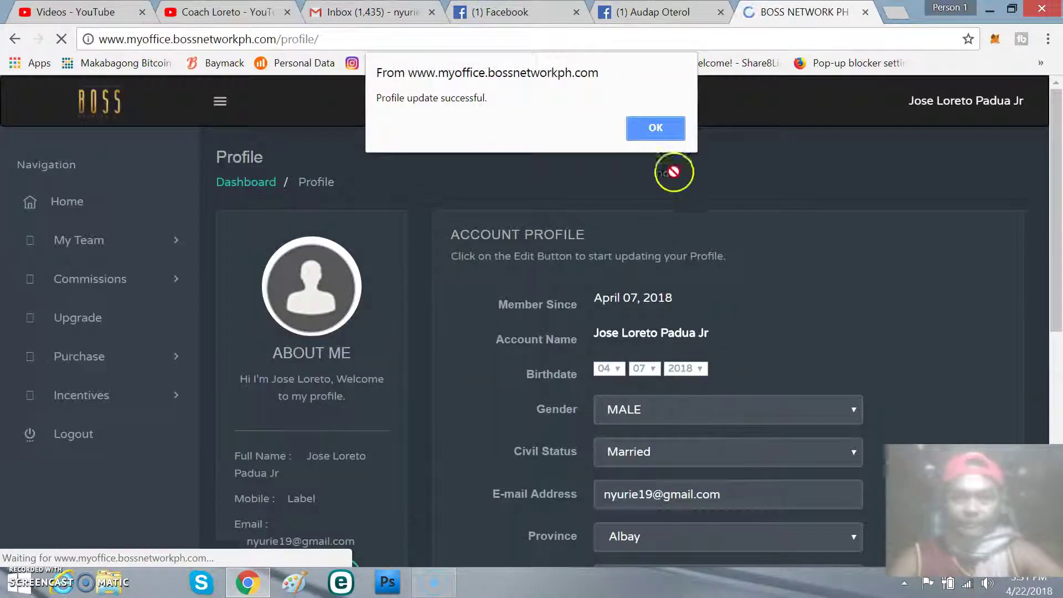
Step: Dismiss the 'Profile update successful' alert and review the saved Married, Albay profile
left_click(662, 142)
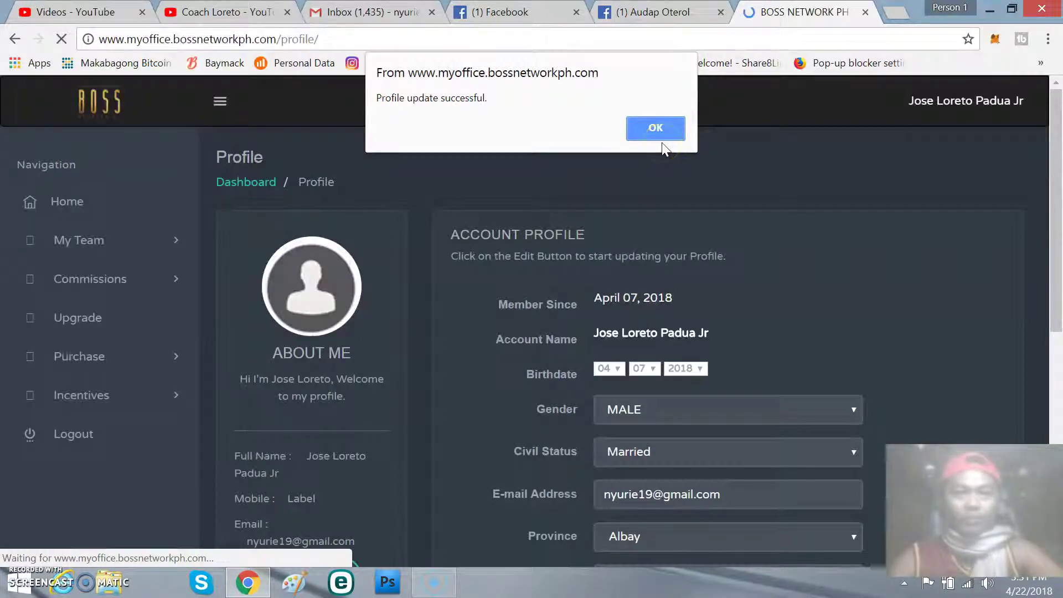
left_click(664, 137)
left_click(663, 136)
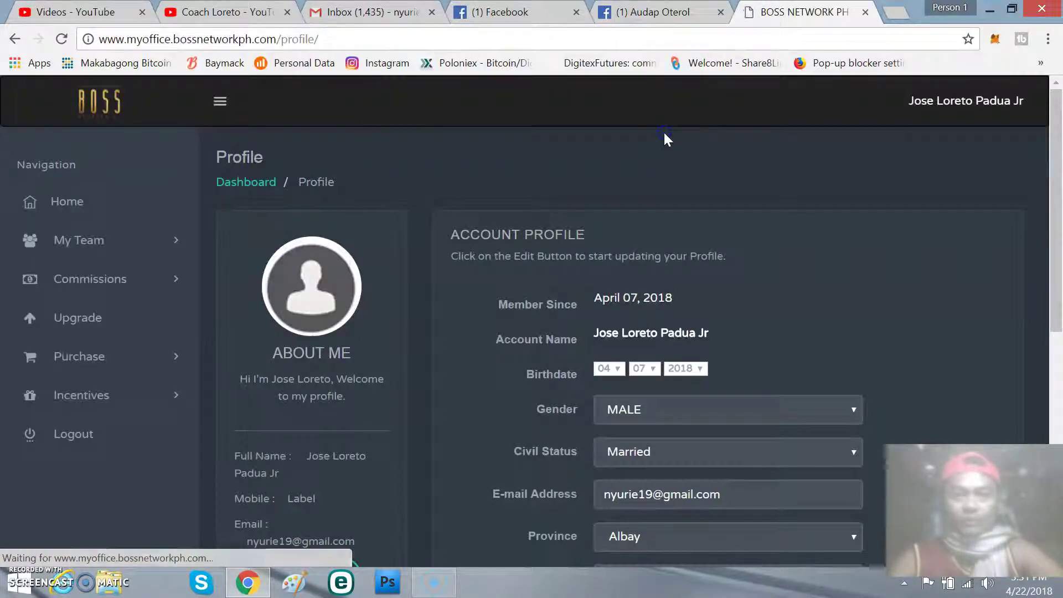
scroll(669, 377, "down", 8)
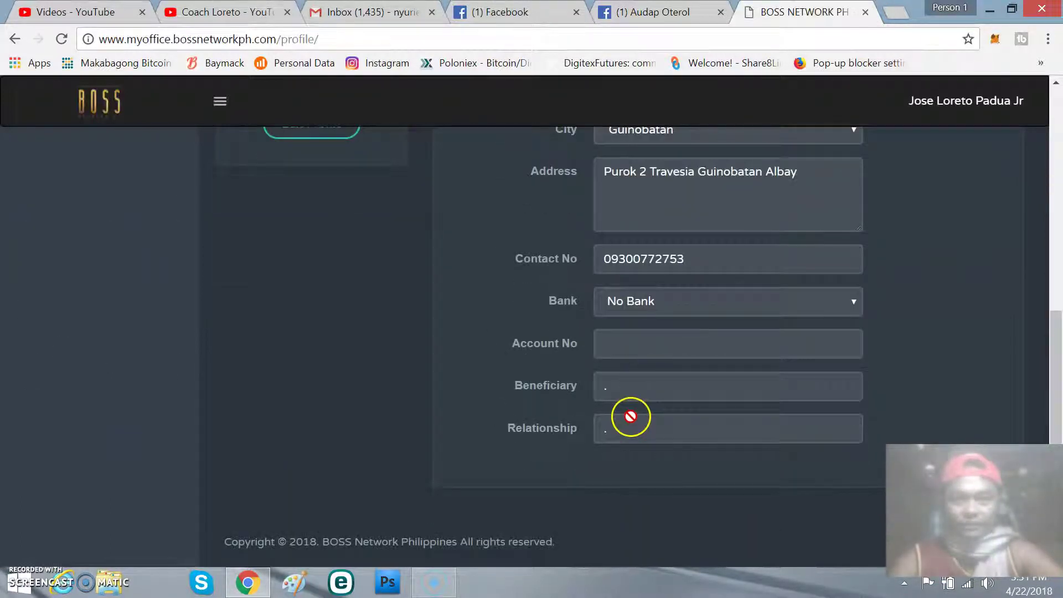
scroll(631, 421, "up", 5)
scroll(656, 385, "up", 3)
scroll(652, 377, "down", 3)
scroll(655, 383, "up", 2)
scroll(655, 382, "up", 2)
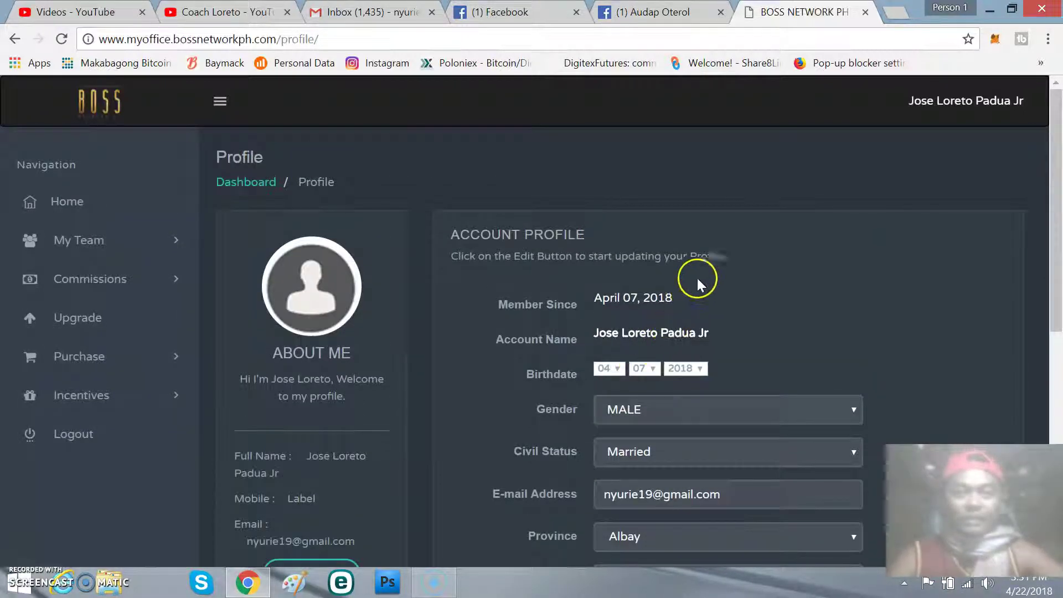
Step: Open Settings, click the old, new and confirm password fields, and press Update Password
left_click(1014, 109)
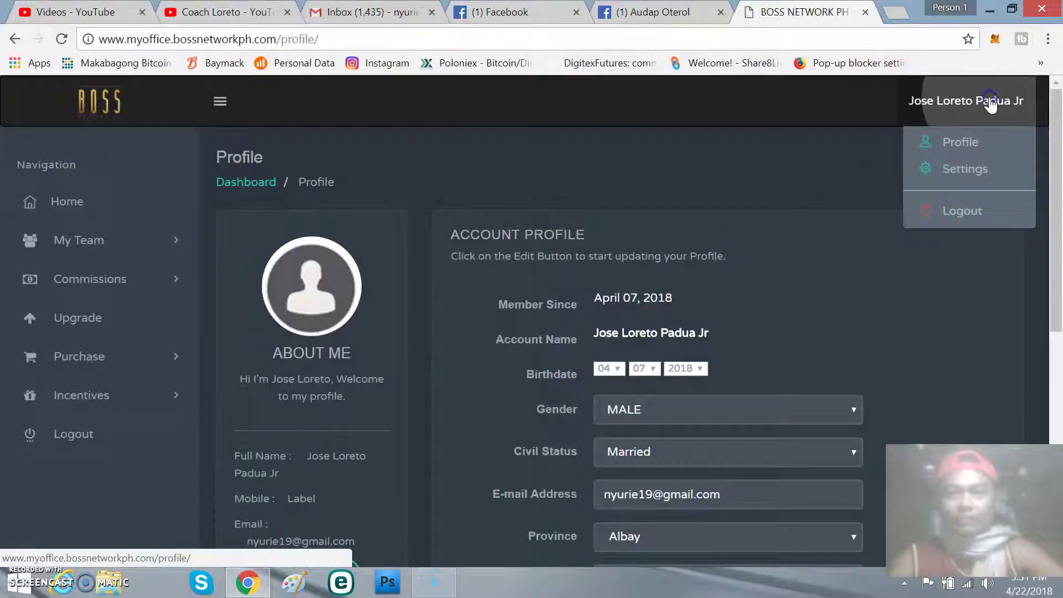
left_click(974, 167)
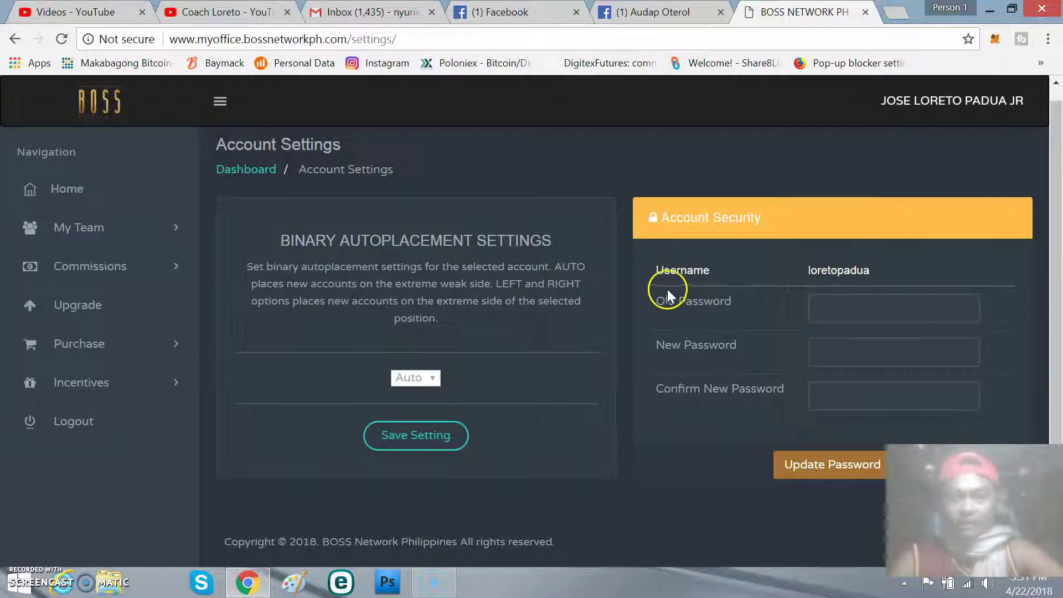
left_click(838, 308)
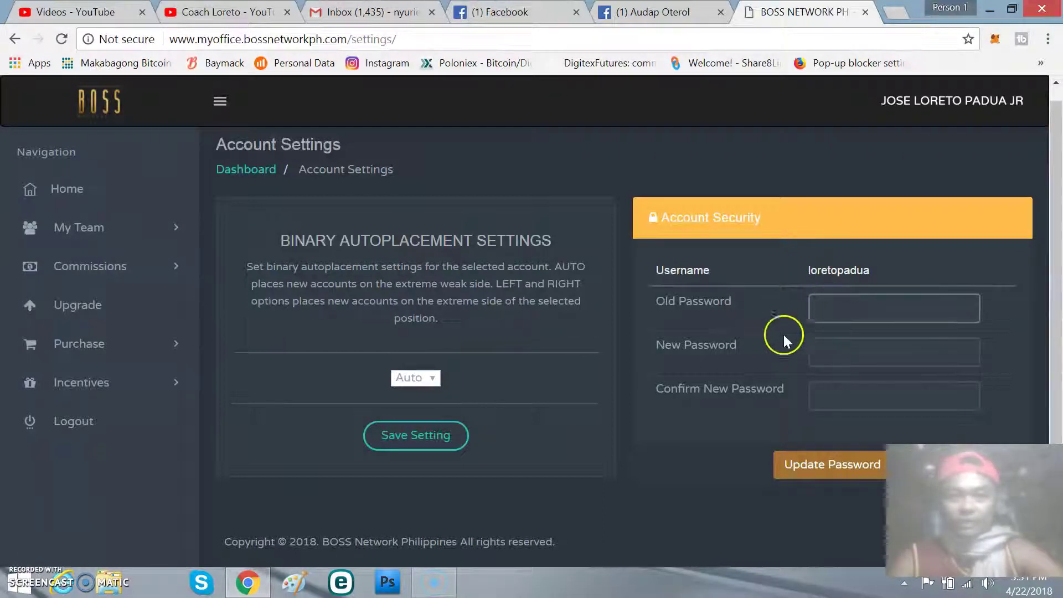
left_click(855, 349)
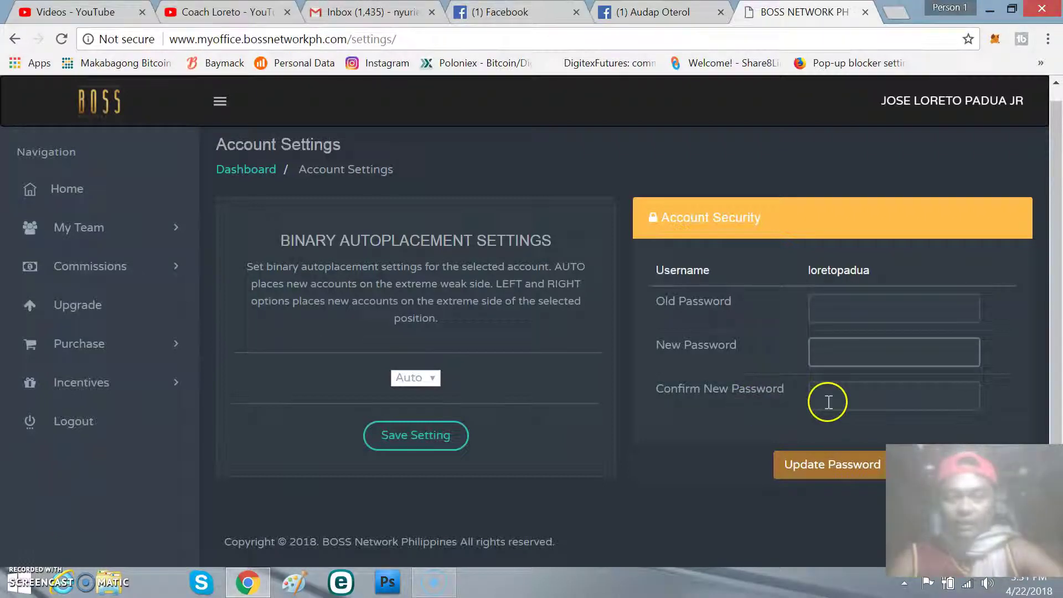
left_click(831, 397)
left_click(840, 408)
left_click(824, 462)
left_click(827, 482)
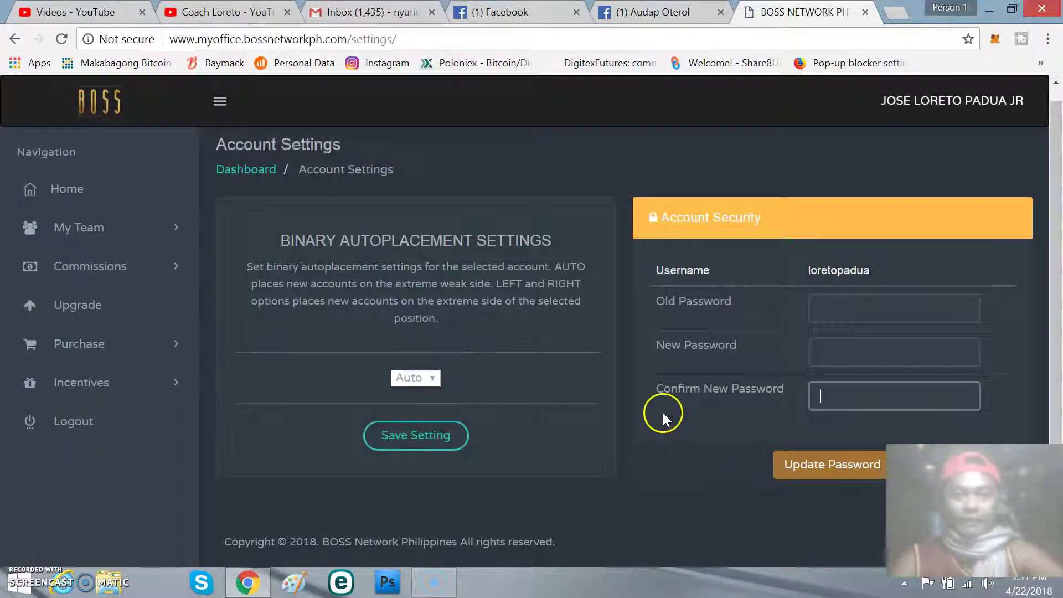
scroll(665, 413, "up", 1)
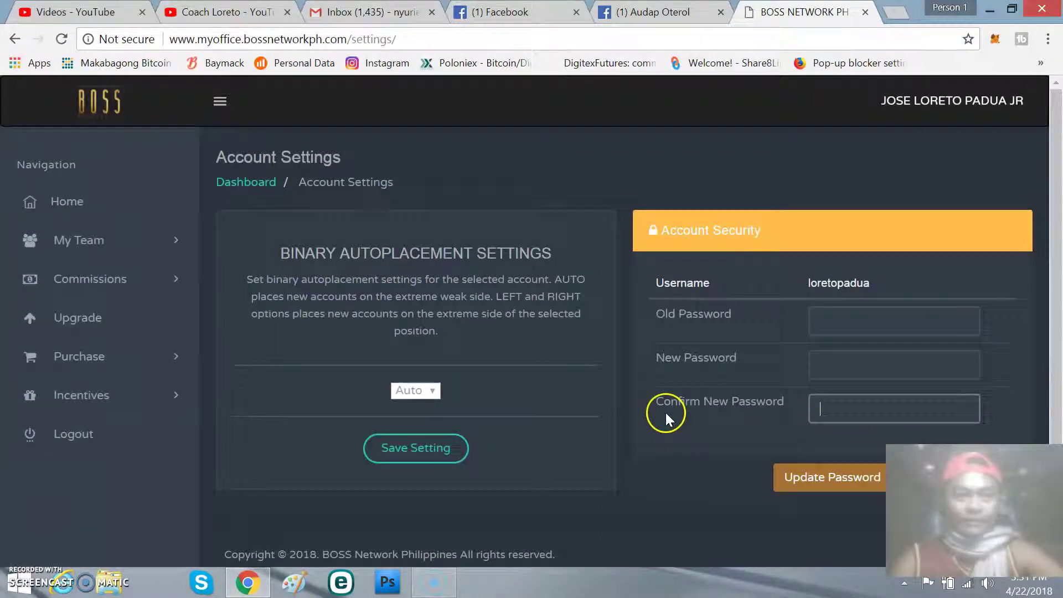
Step: Return to the Home dashboard to review team count and earnings, then open the Binary Team genealogy under My Team
left_click(65, 203)
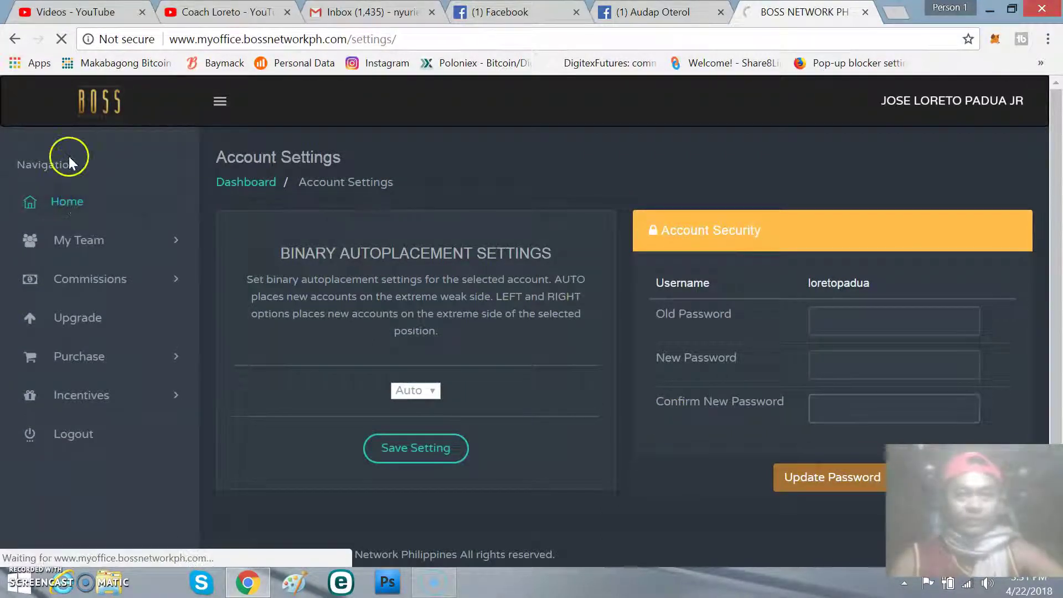
scroll(410, 244, "down", 10)
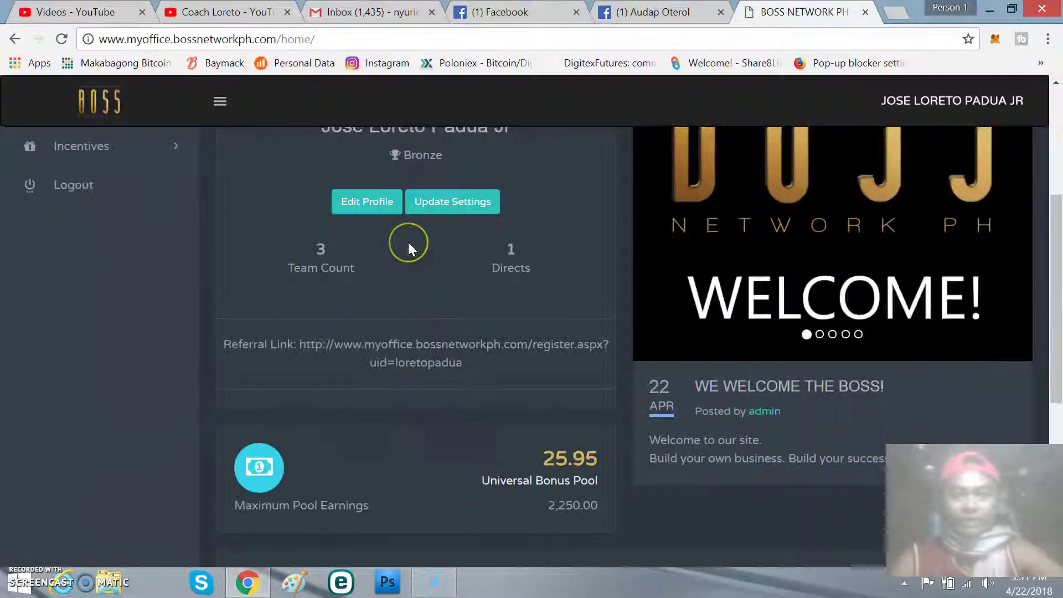
scroll(407, 242, "up", 10)
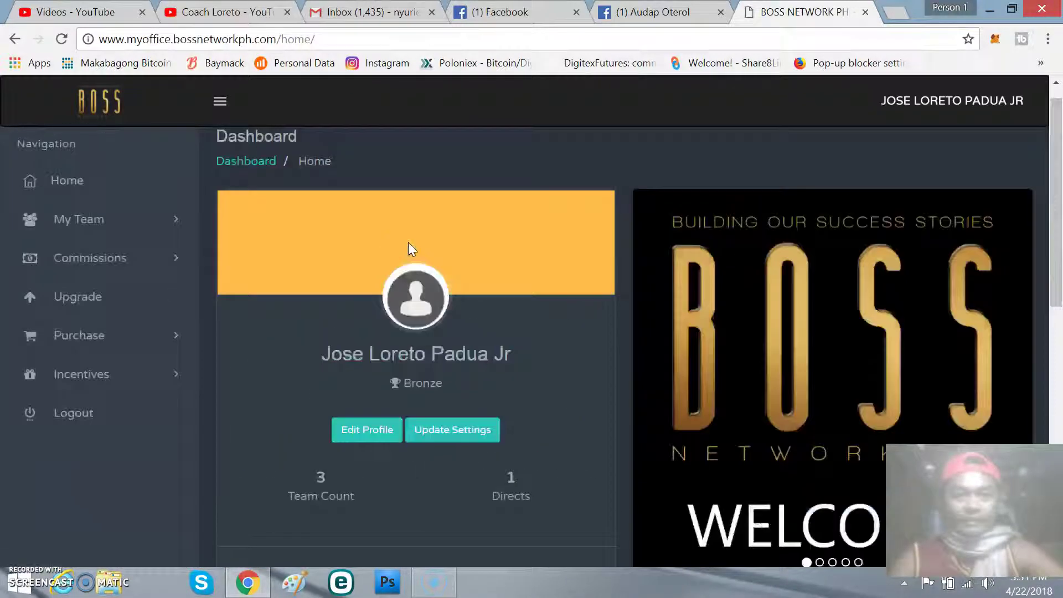
left_click(187, 223)
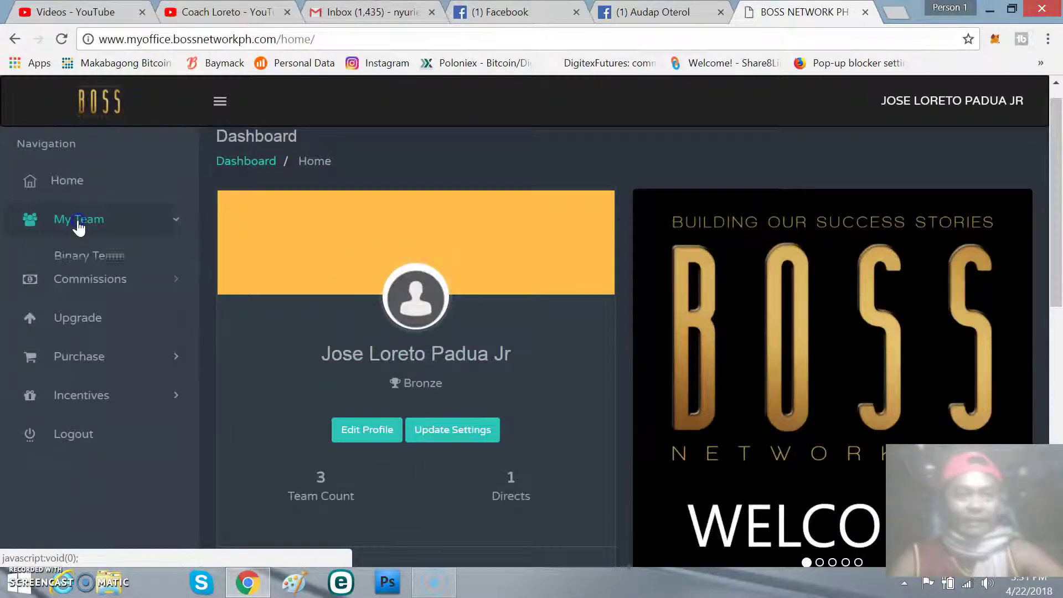
left_click(98, 258)
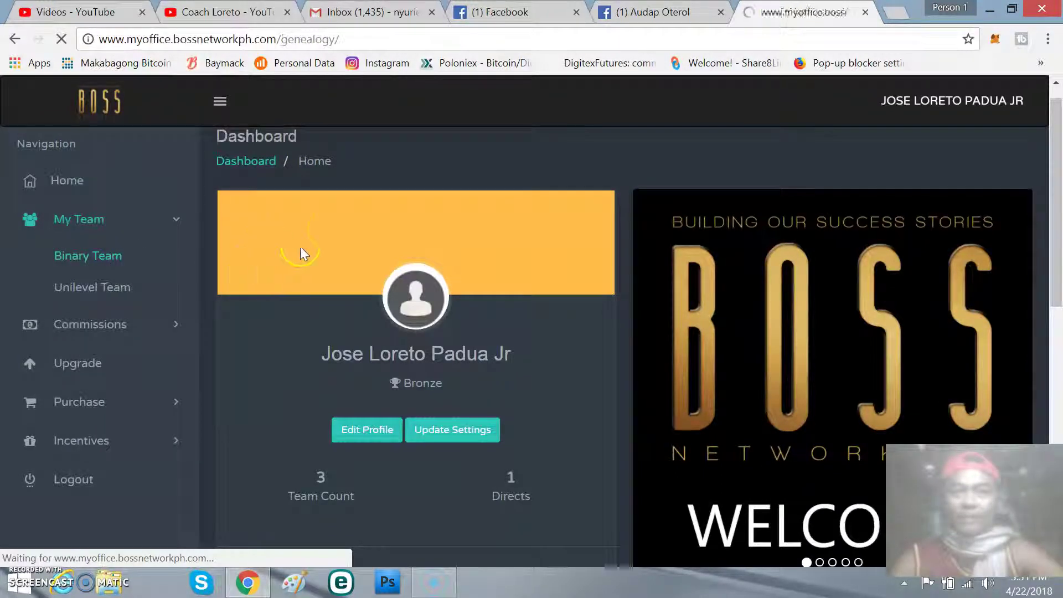
Step: Scroll down to the binary tree showing the two direct downlines and the open slots
scroll(334, 250, "down", 5)
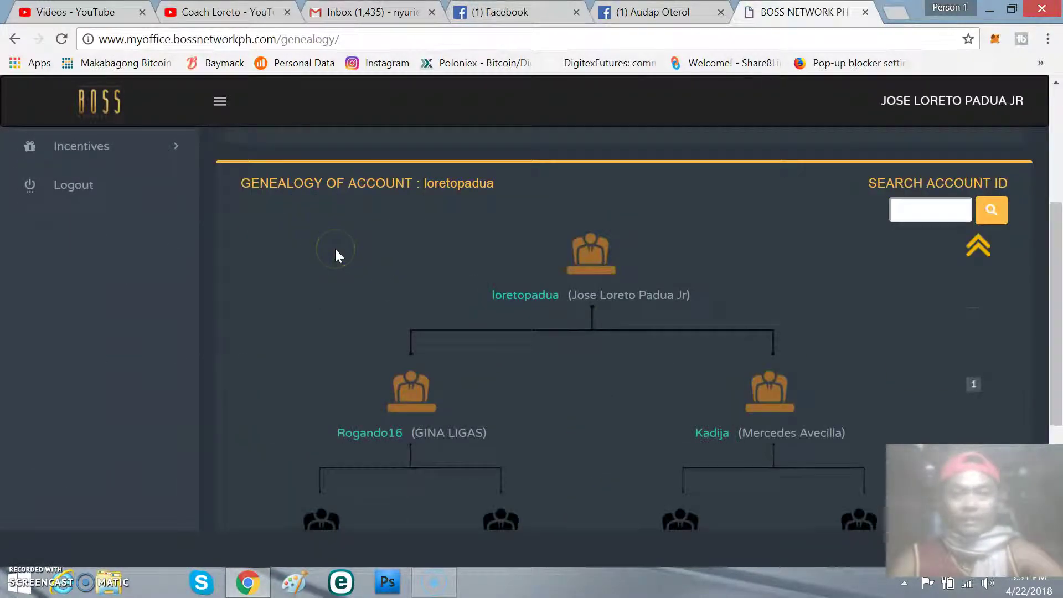
scroll(335, 250, "down", 3)
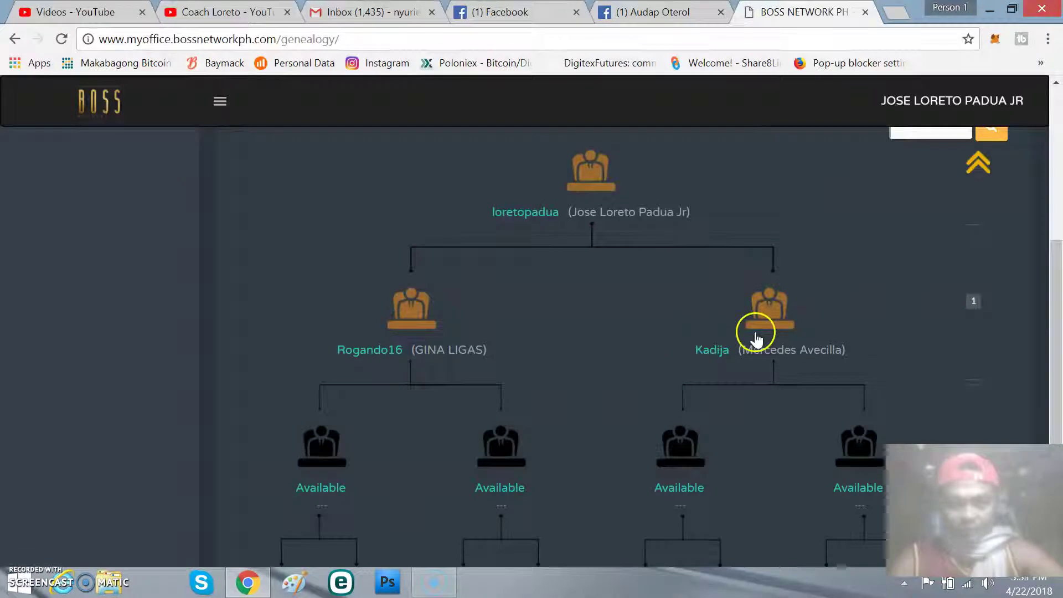